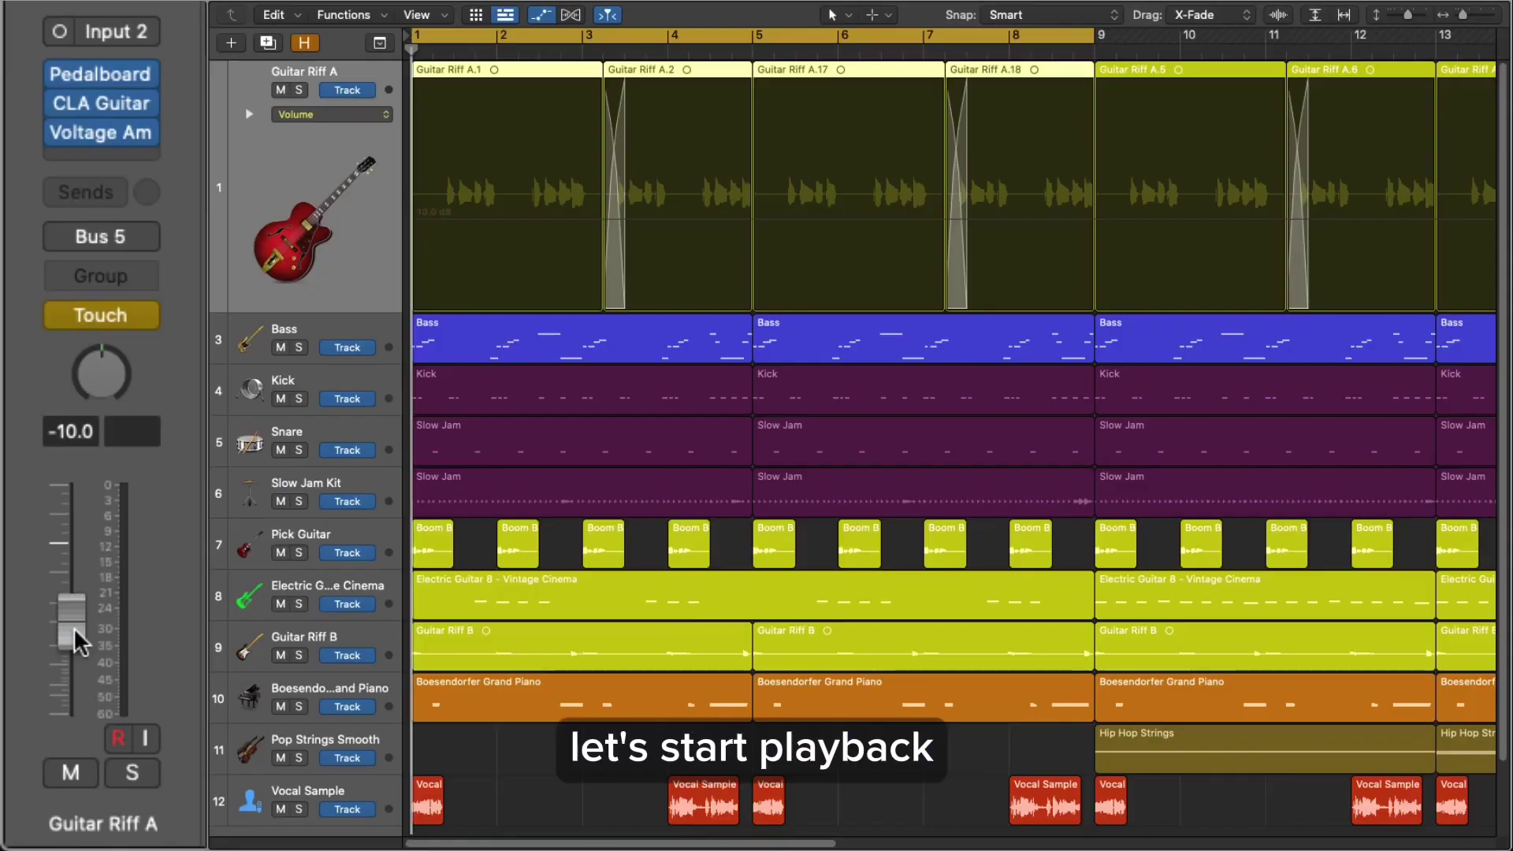
Start playback and raise Guitar Riff A's volume fader to record volume automation in Touch mode.
key(space)
drag(79, 643, 91, 560)
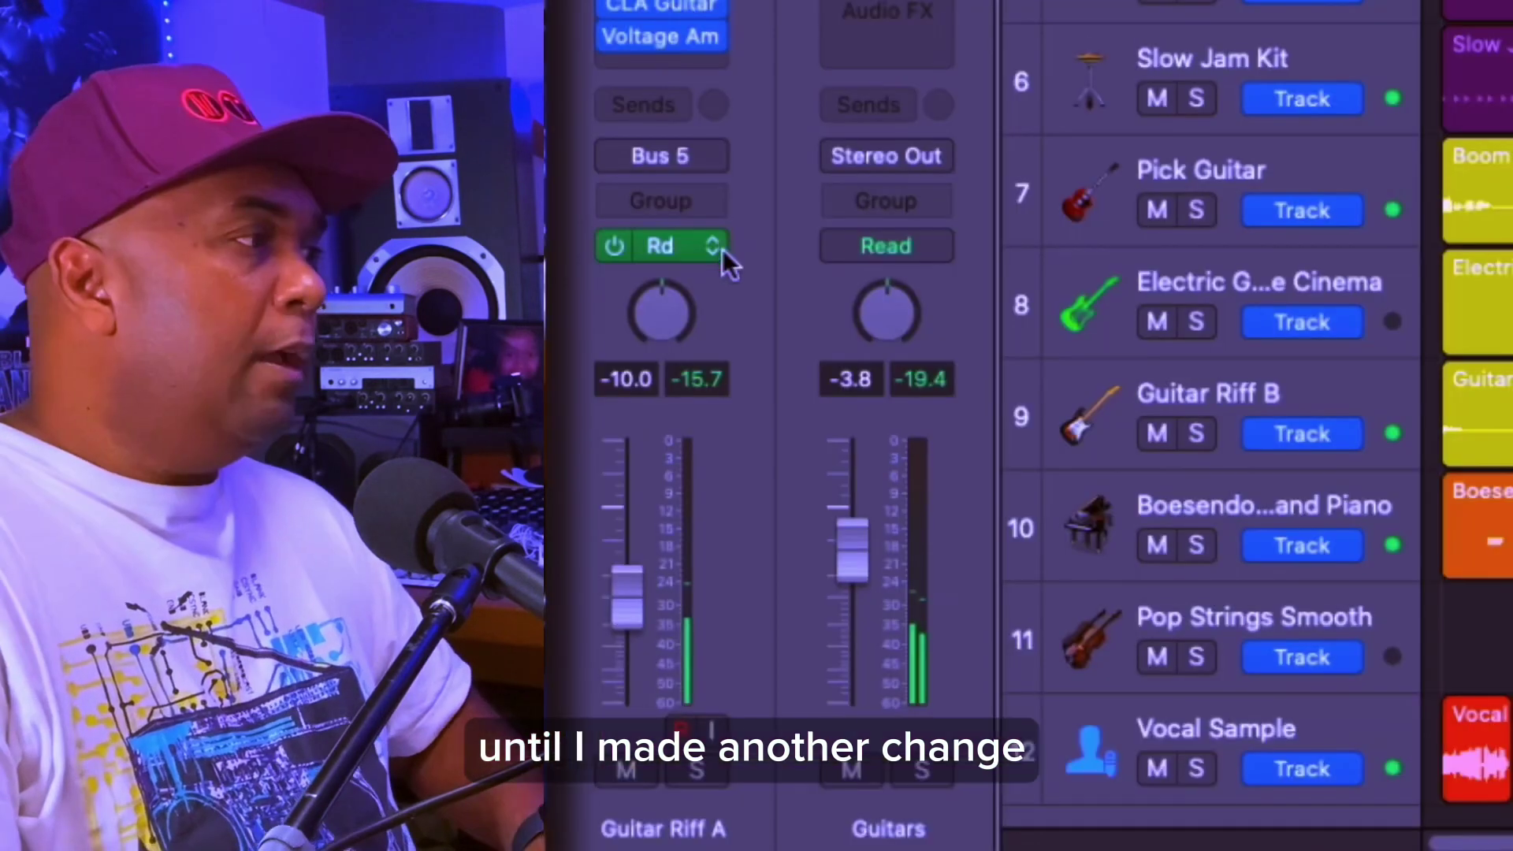
Set Guitar Riff A's automation mode to Write and lower its volume fader slightly.
click(713, 246)
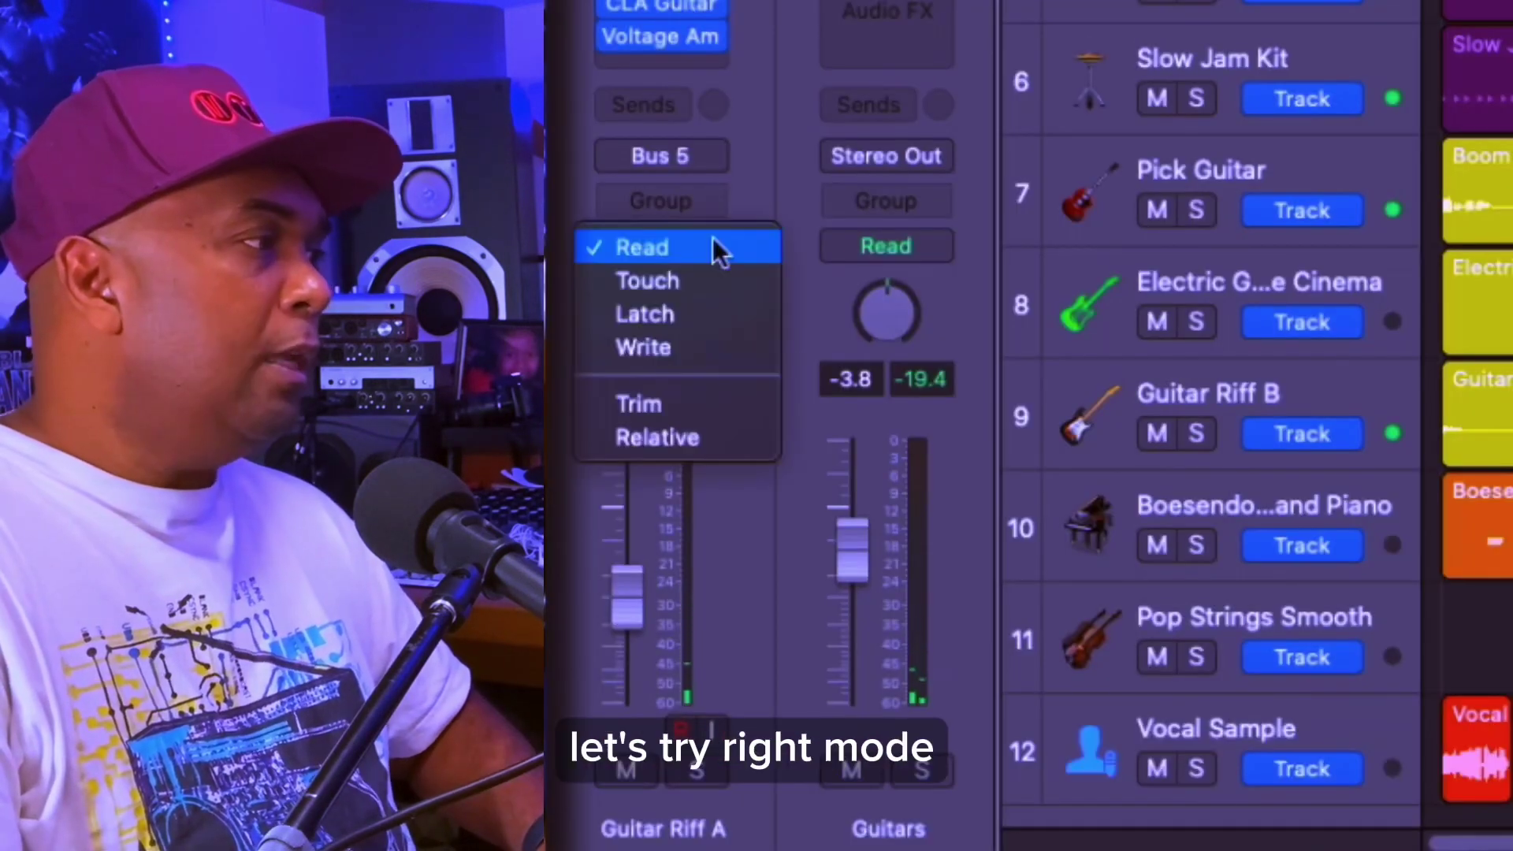
click(692, 347)
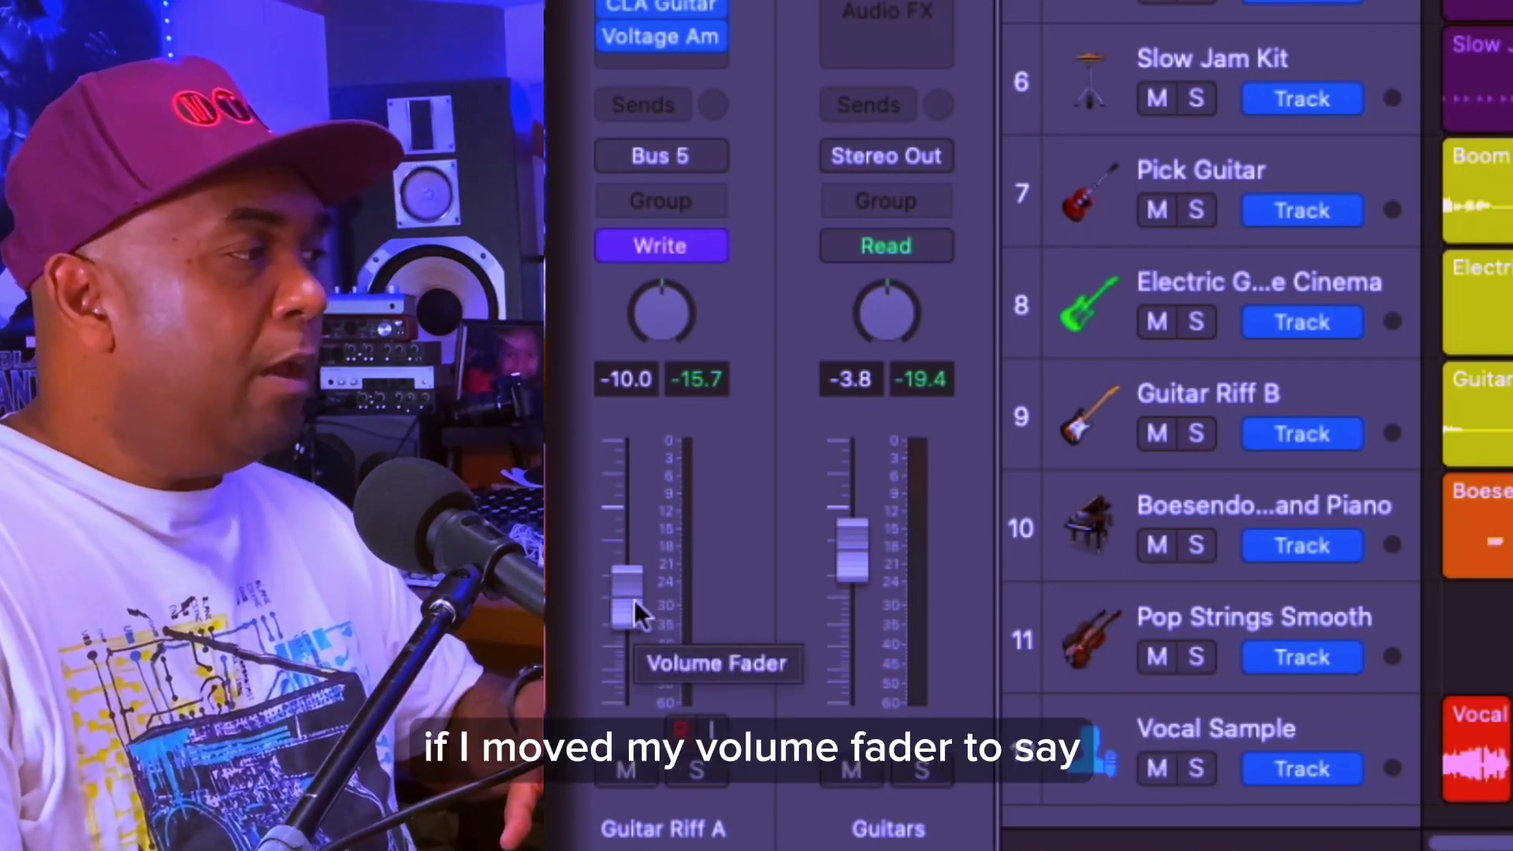
drag(635, 599, 636, 605)
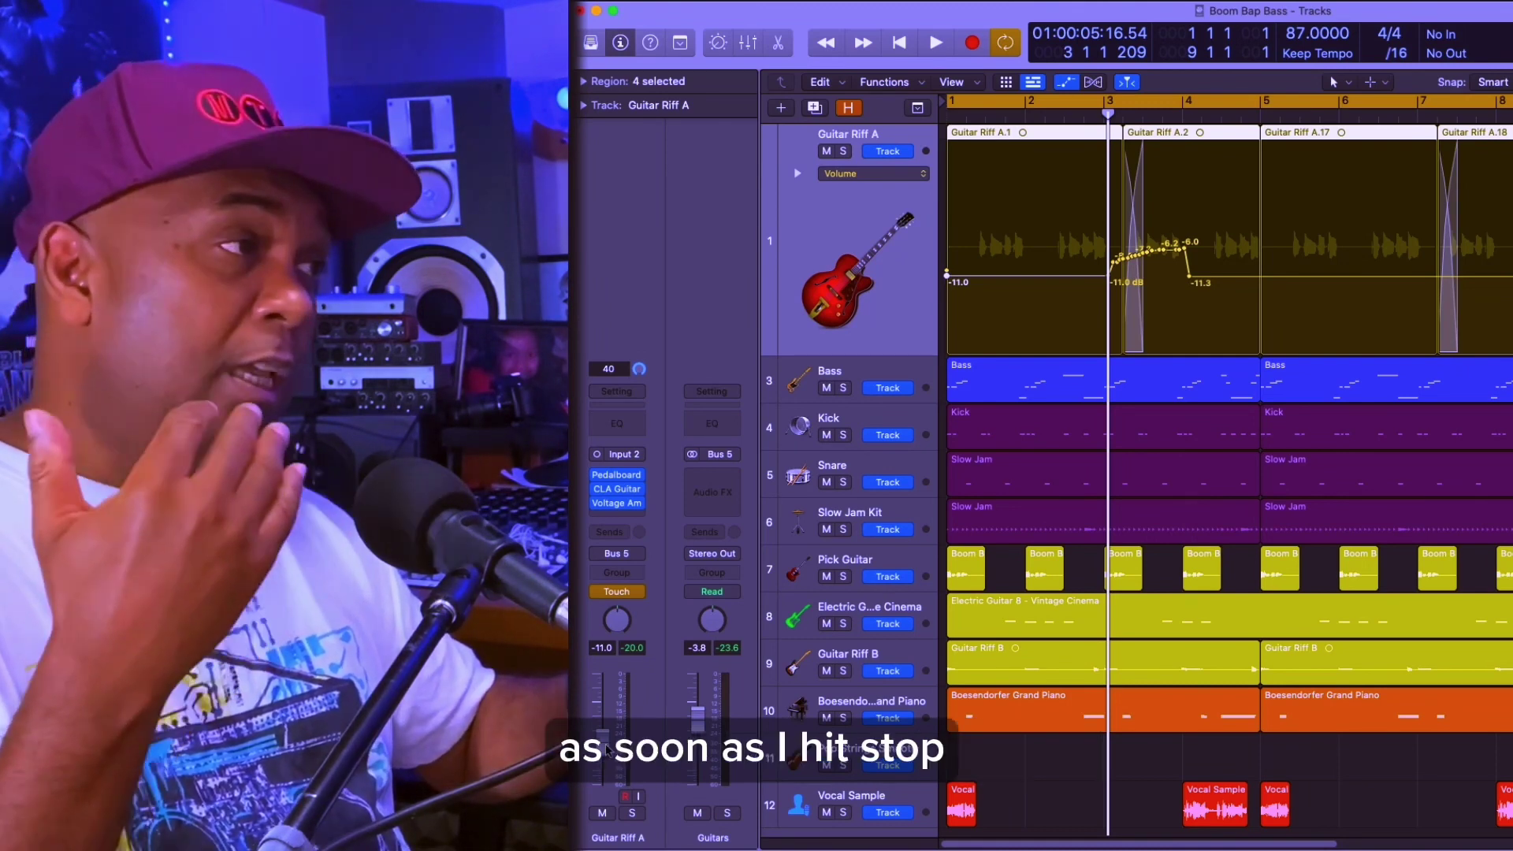
Overwrite Guitar Riff A's volume automation in Write mode, raising the fader to about -6.6 dB and lowering it to about -11.4 dB during playback.
click(616, 591)
click(617, 618)
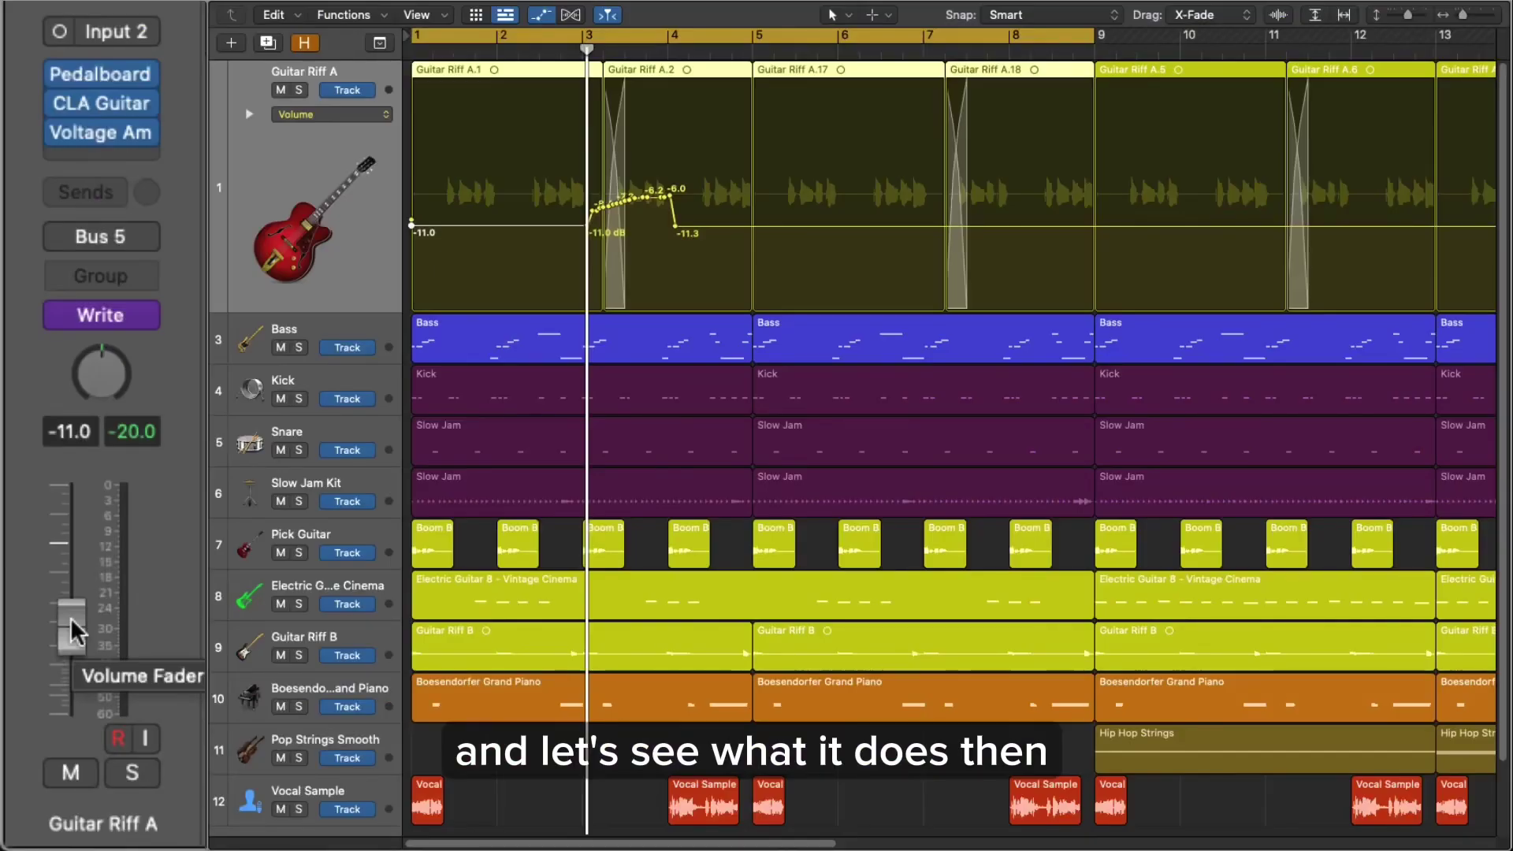
drag(619, 738, 618, 731)
drag(71, 614, 71, 603)
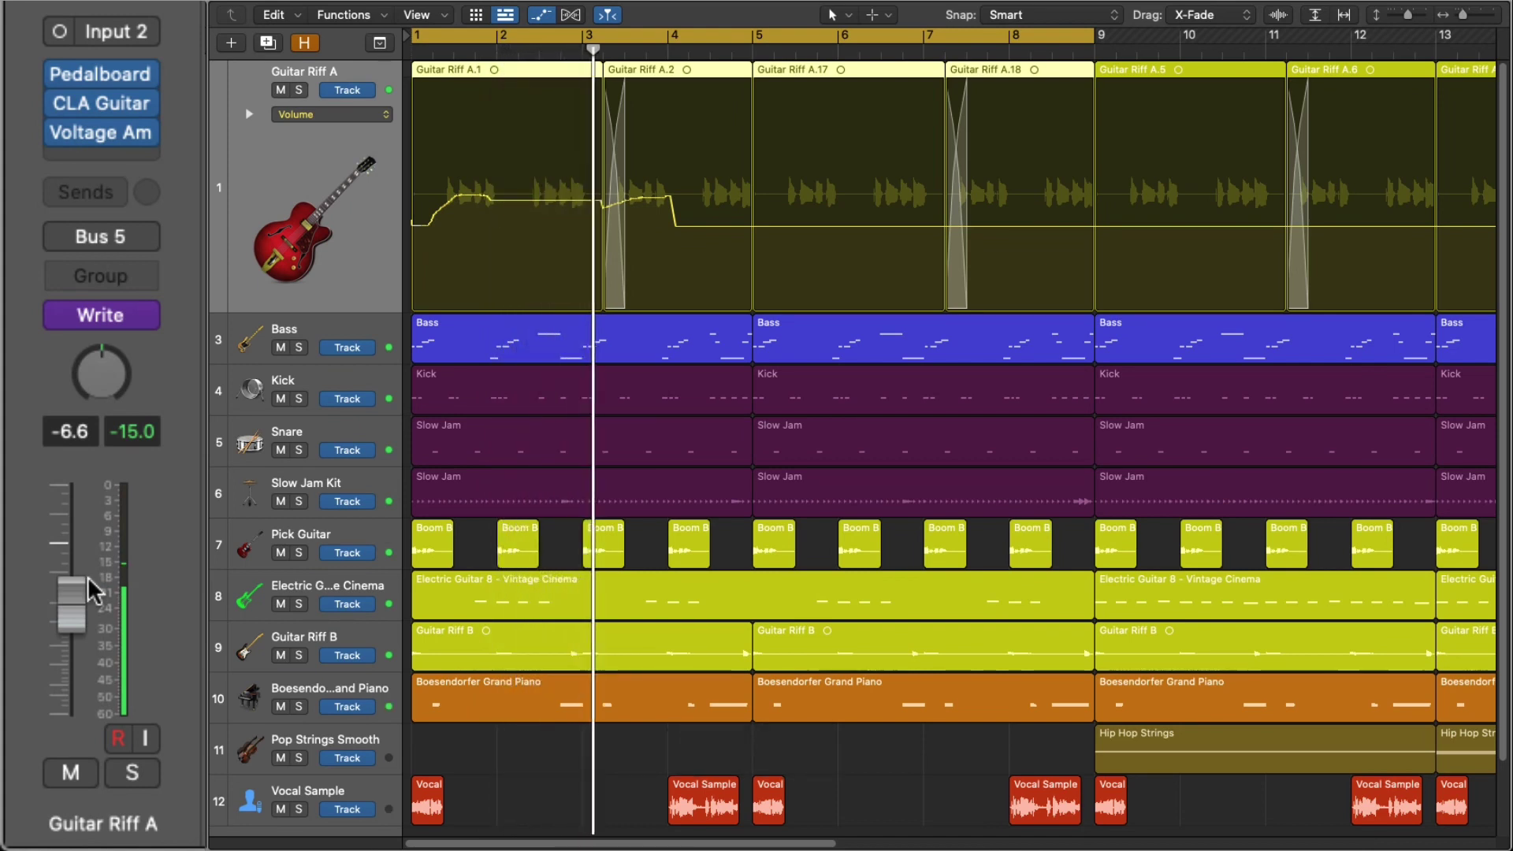
drag(87, 575, 70, 629)
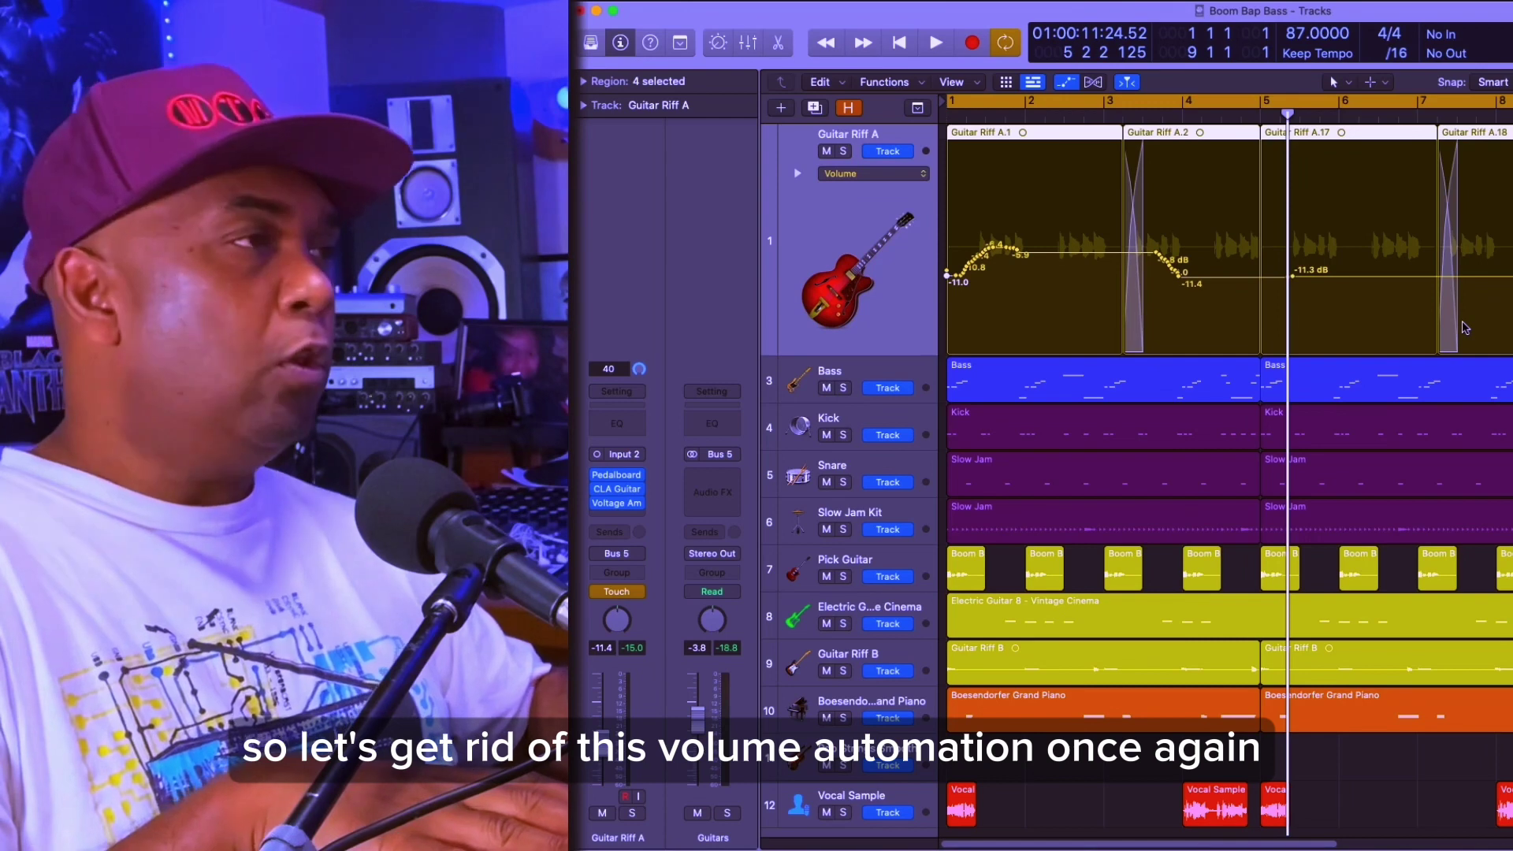
Delete Guitar Riff A's volume automation and set the track's automation mode to Latch.
key(ctrl+super+BackSpace)
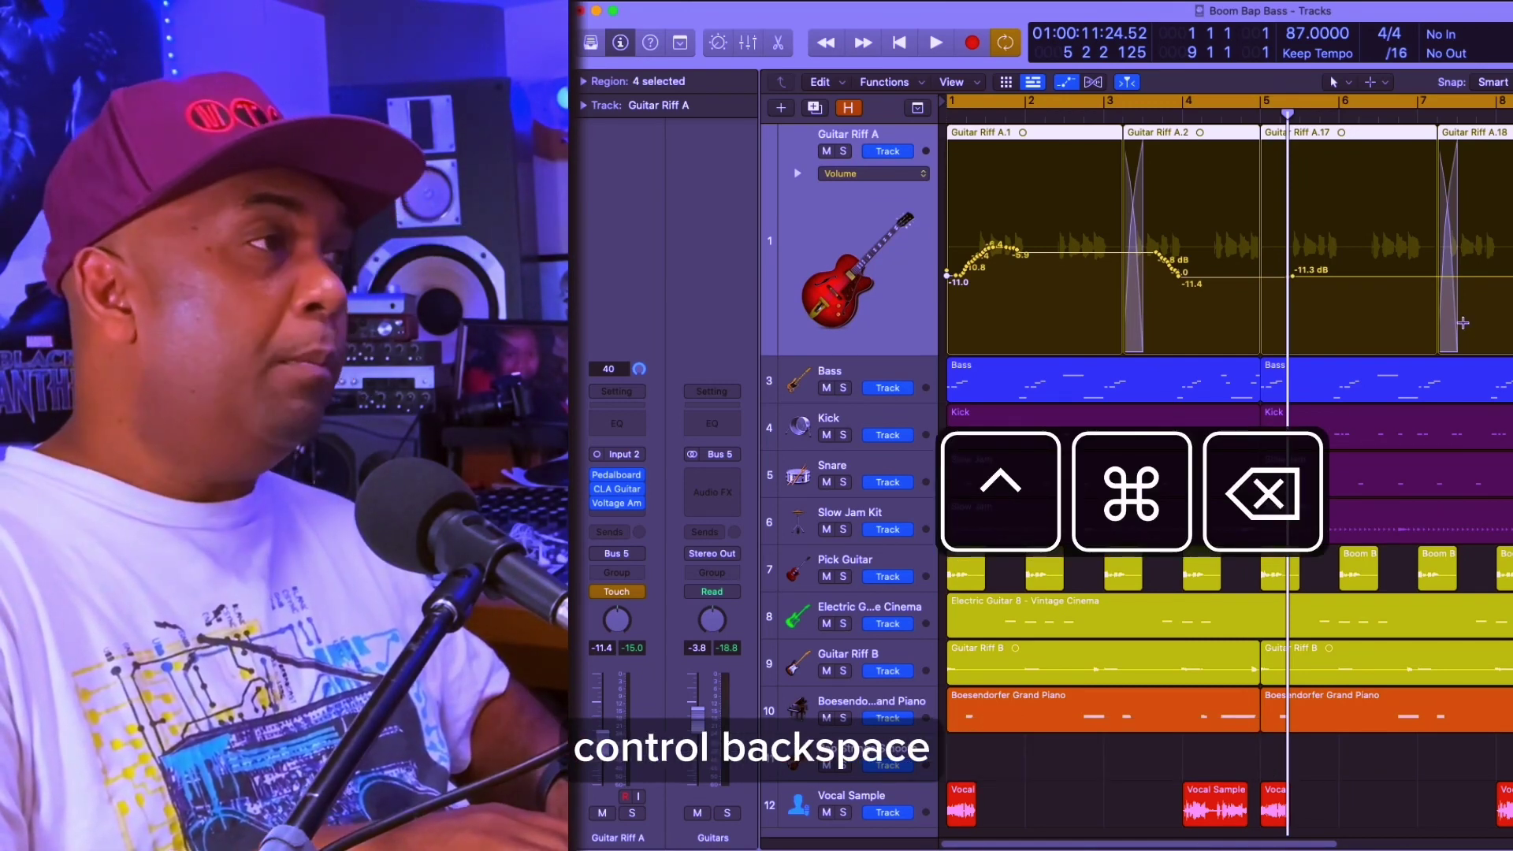
click(617, 591)
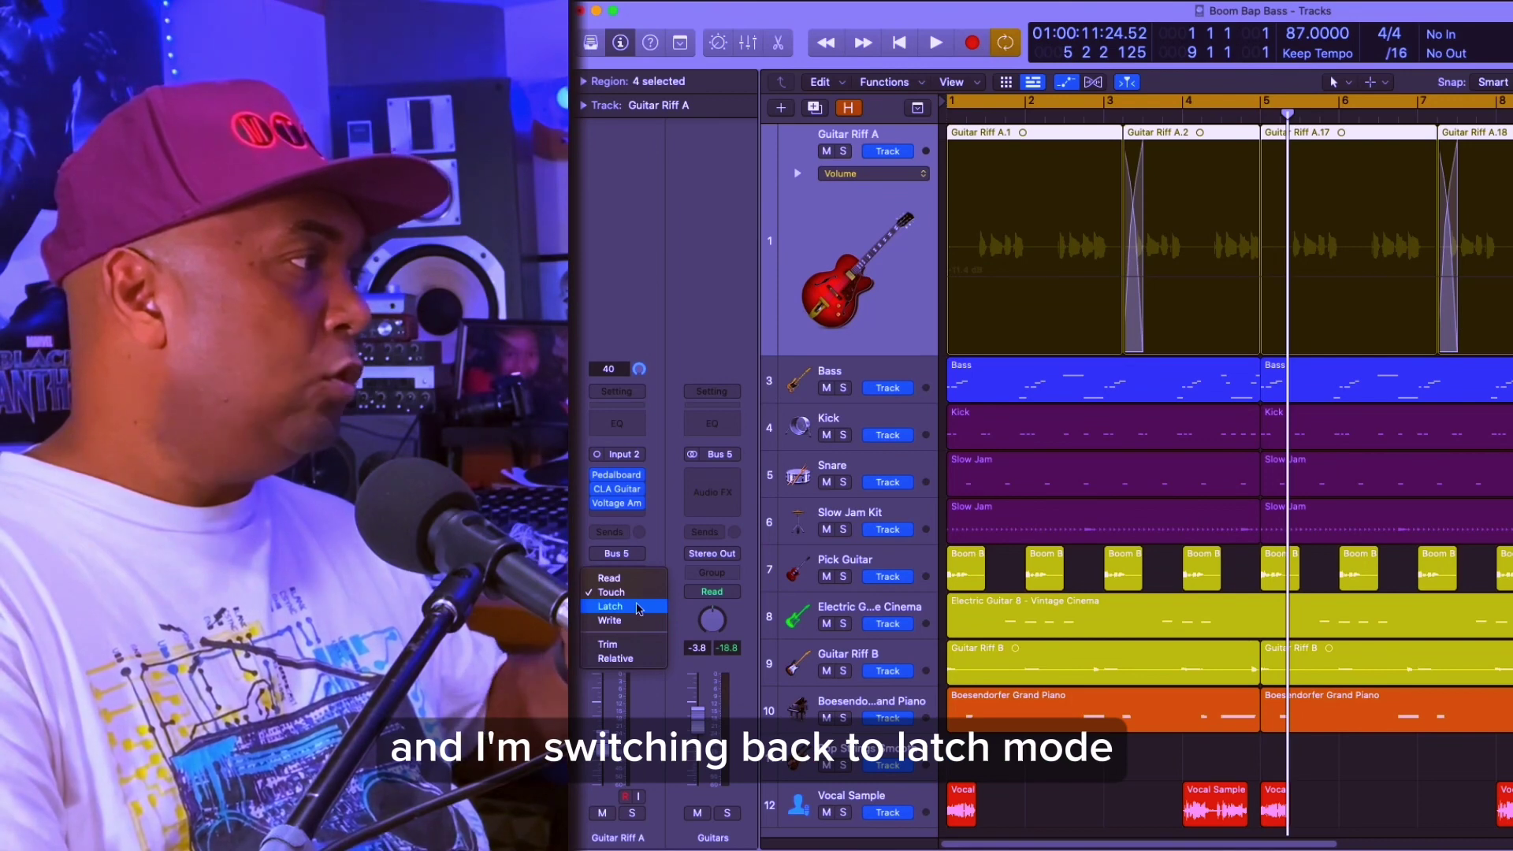
click(638, 607)
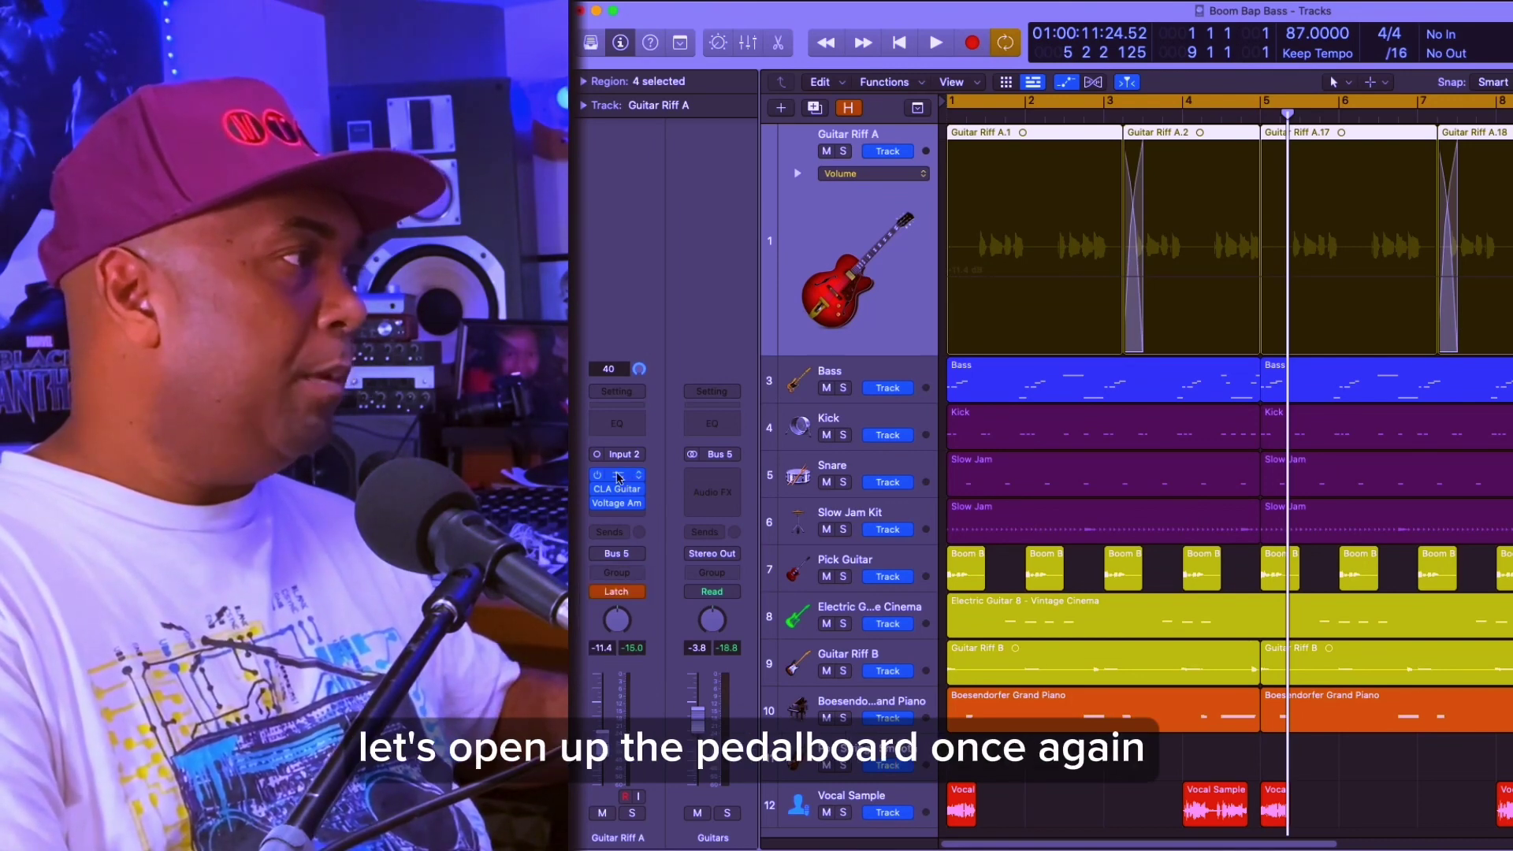
Open Guitar Riff A's Pedalboard plug-in and record switching on the wah pedal during playback.
click(619, 477)
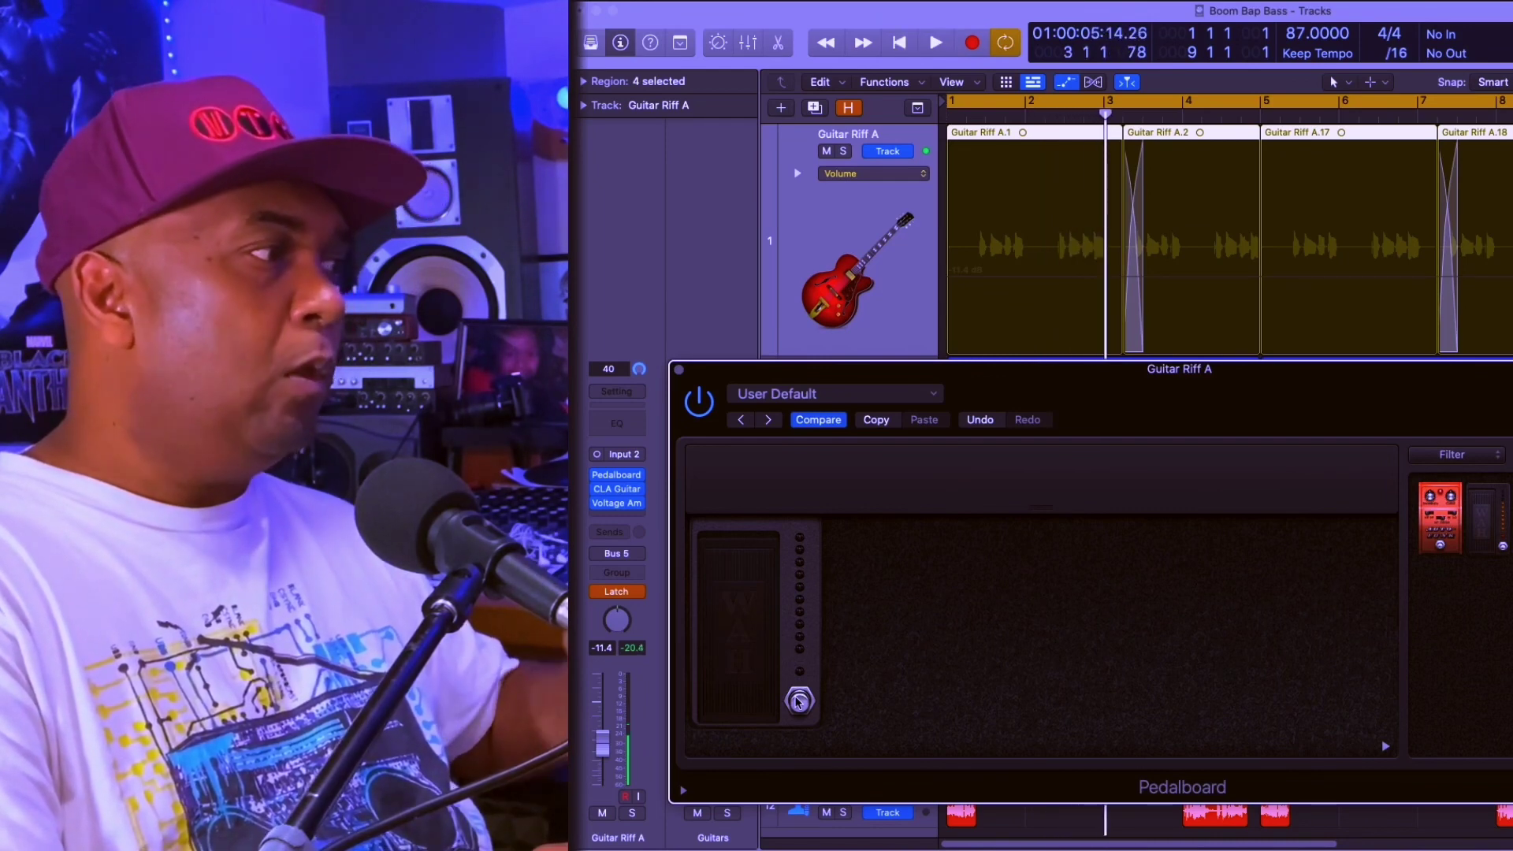
click(798, 702)
key(space)
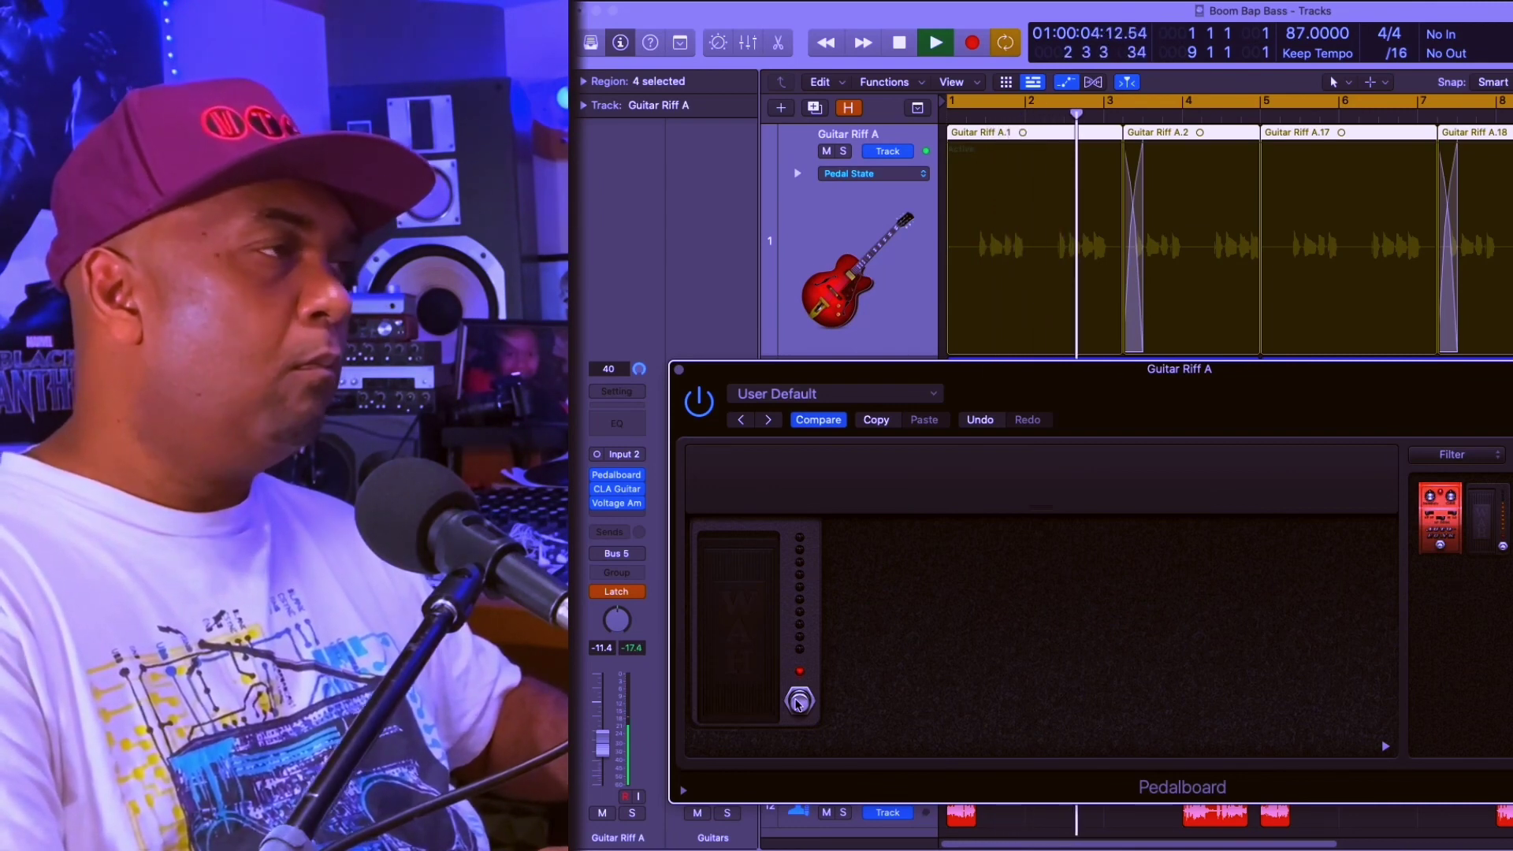
key(space)
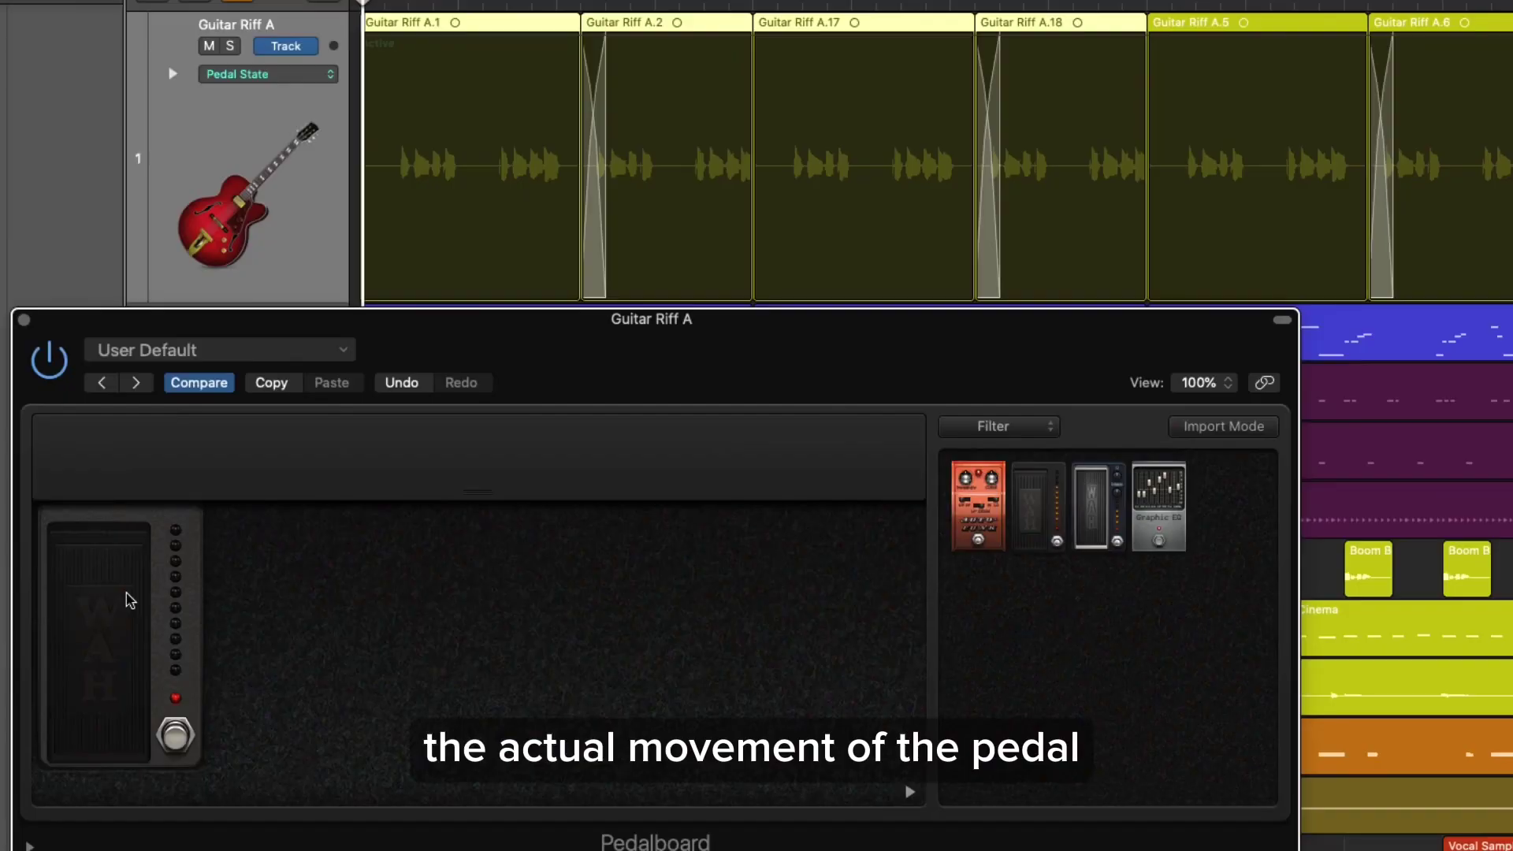
Record the wah pedal's position movements over the first eight bars during playback, and set Guitar Riff A's automation mode to Read.
key(space)
mouse_move(126, 595)
mouse_down()
mouse_move(129, 551)
mouse_move(117, 601)
mouse_move(129, 539)
mouse_move(134, 584)
mouse_move(145, 544)
mouse_move(153, 576)
mouse_move(181, 533)
mouse_move(186, 573)
mouse_move(182, 544)
mouse_move(188, 573)
mouse_move(212, 550)
mouse_up()
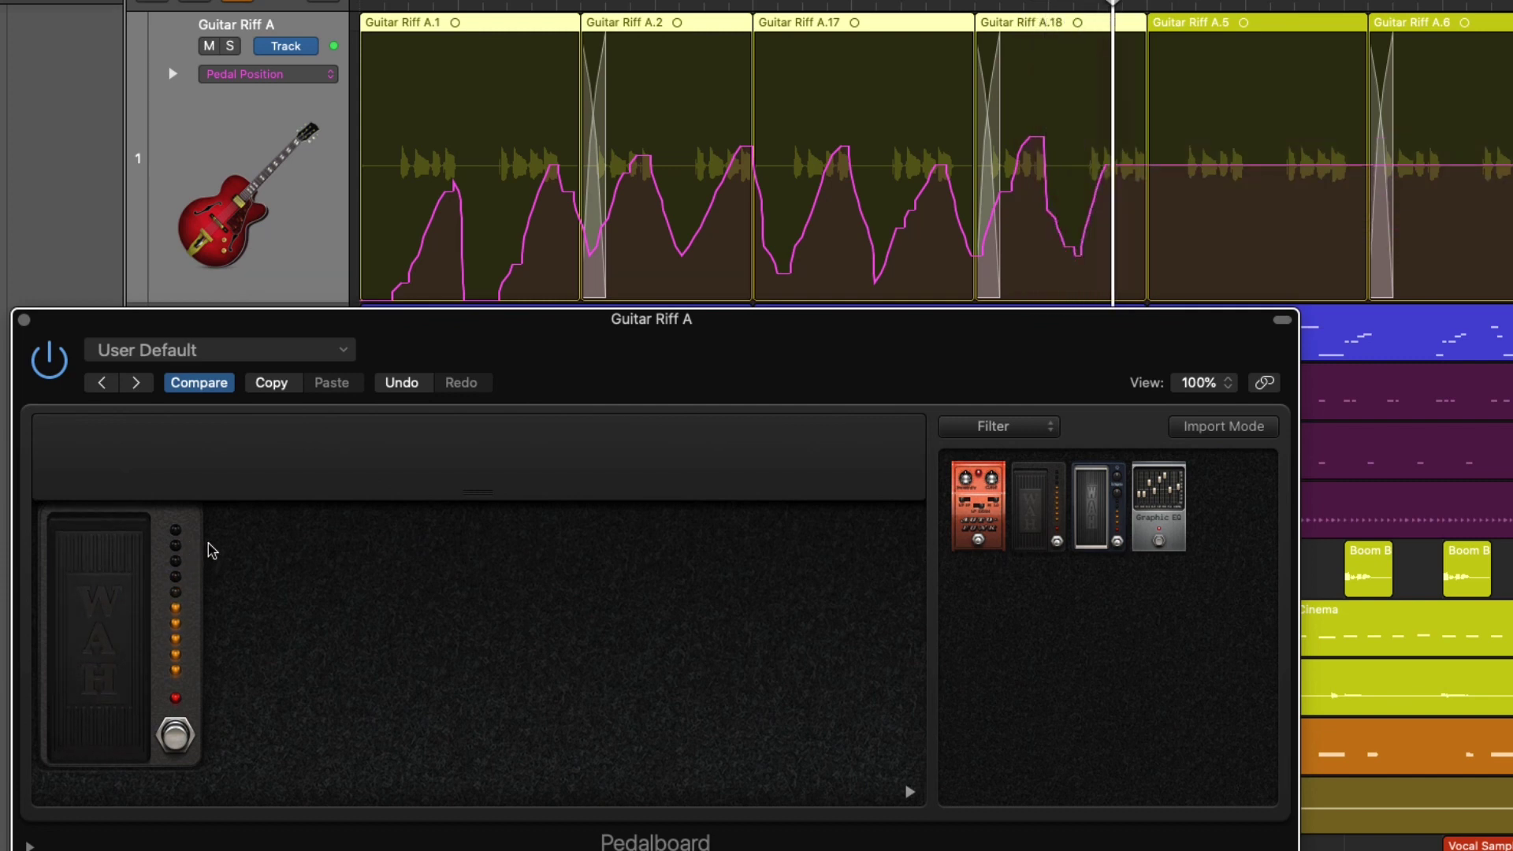
key(space)
click(0, 596)
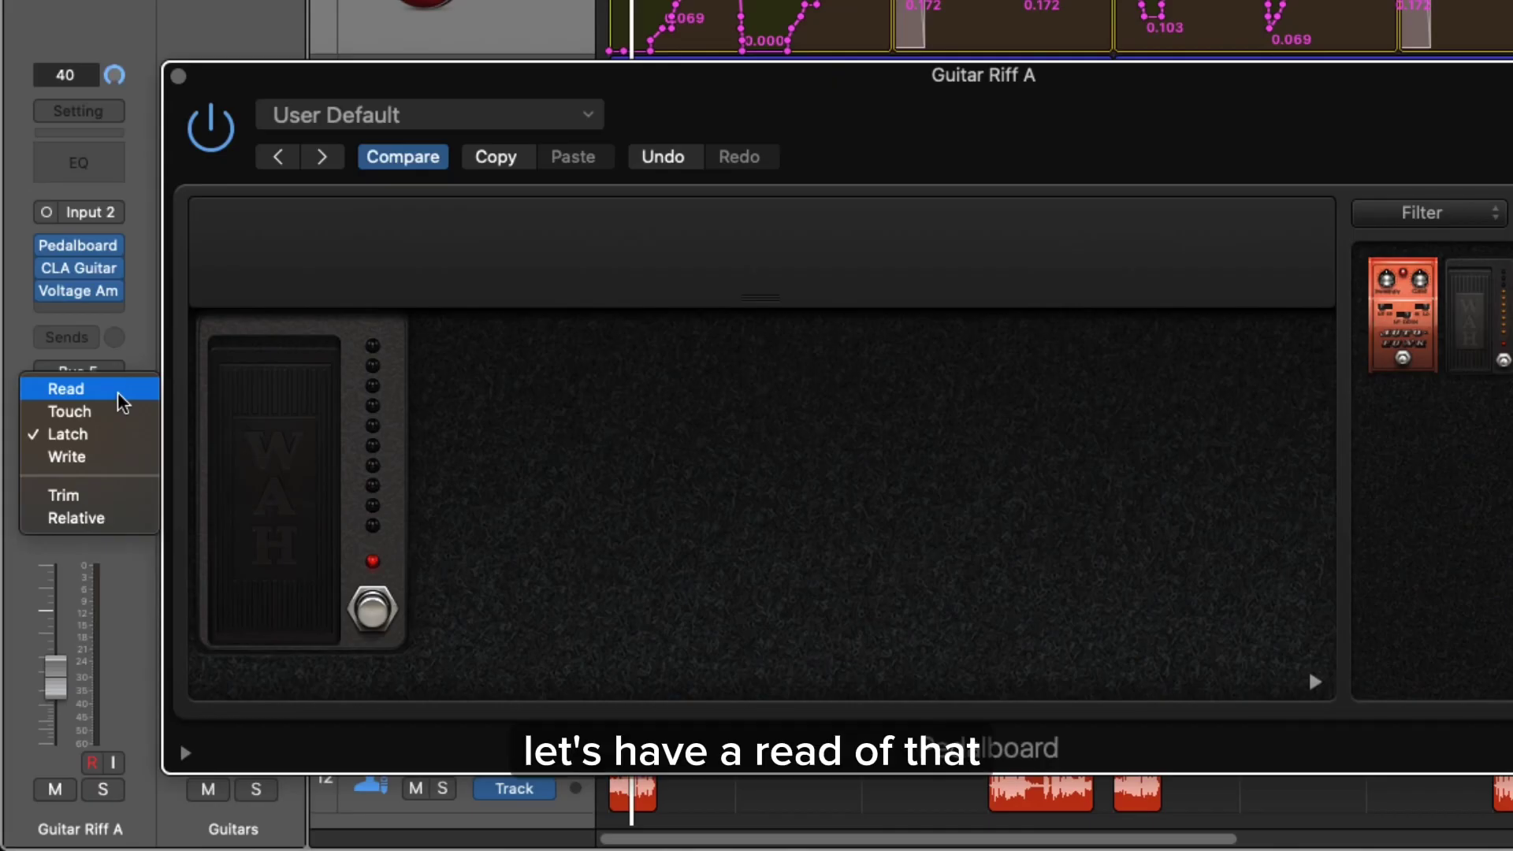
click(117, 389)
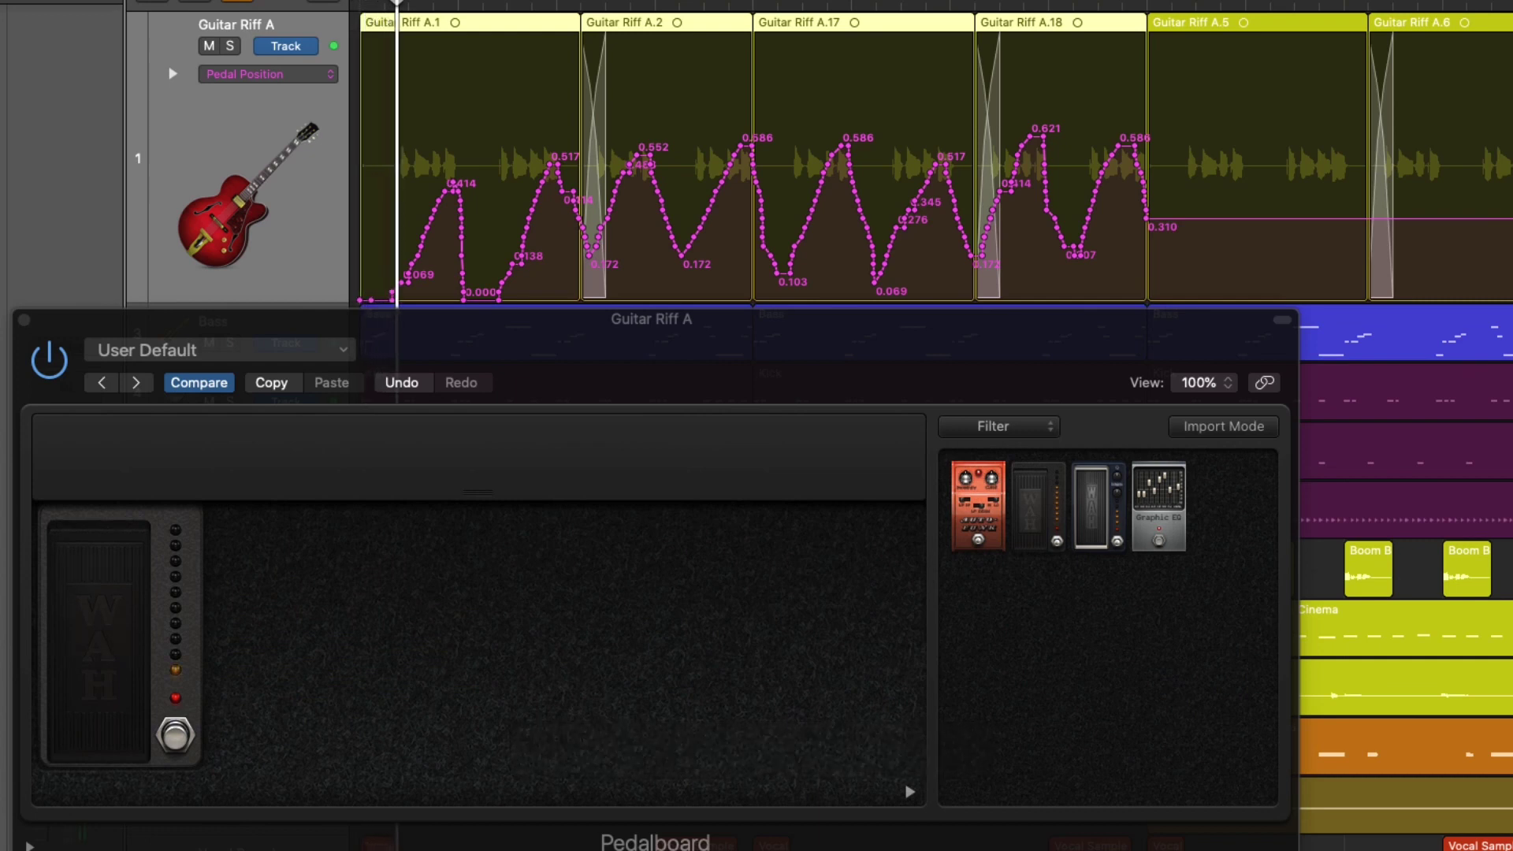
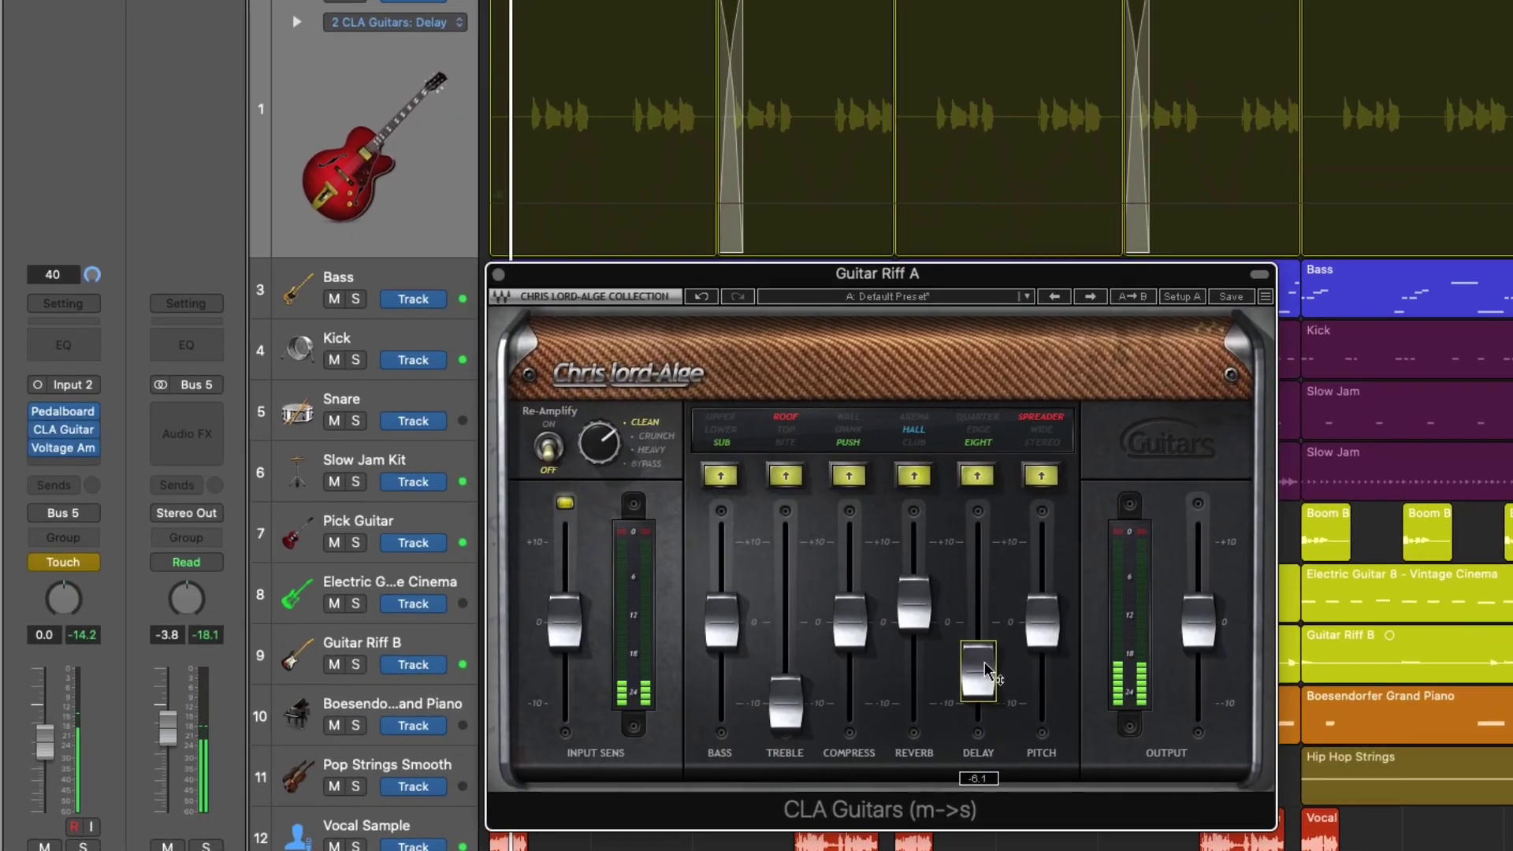
Record delay automation in Touch mode by repeatedly raising and releasing the CLA Guitars Delay fader, to about 0.9 first and 3.9 second.
mouse_move(1332, 674)
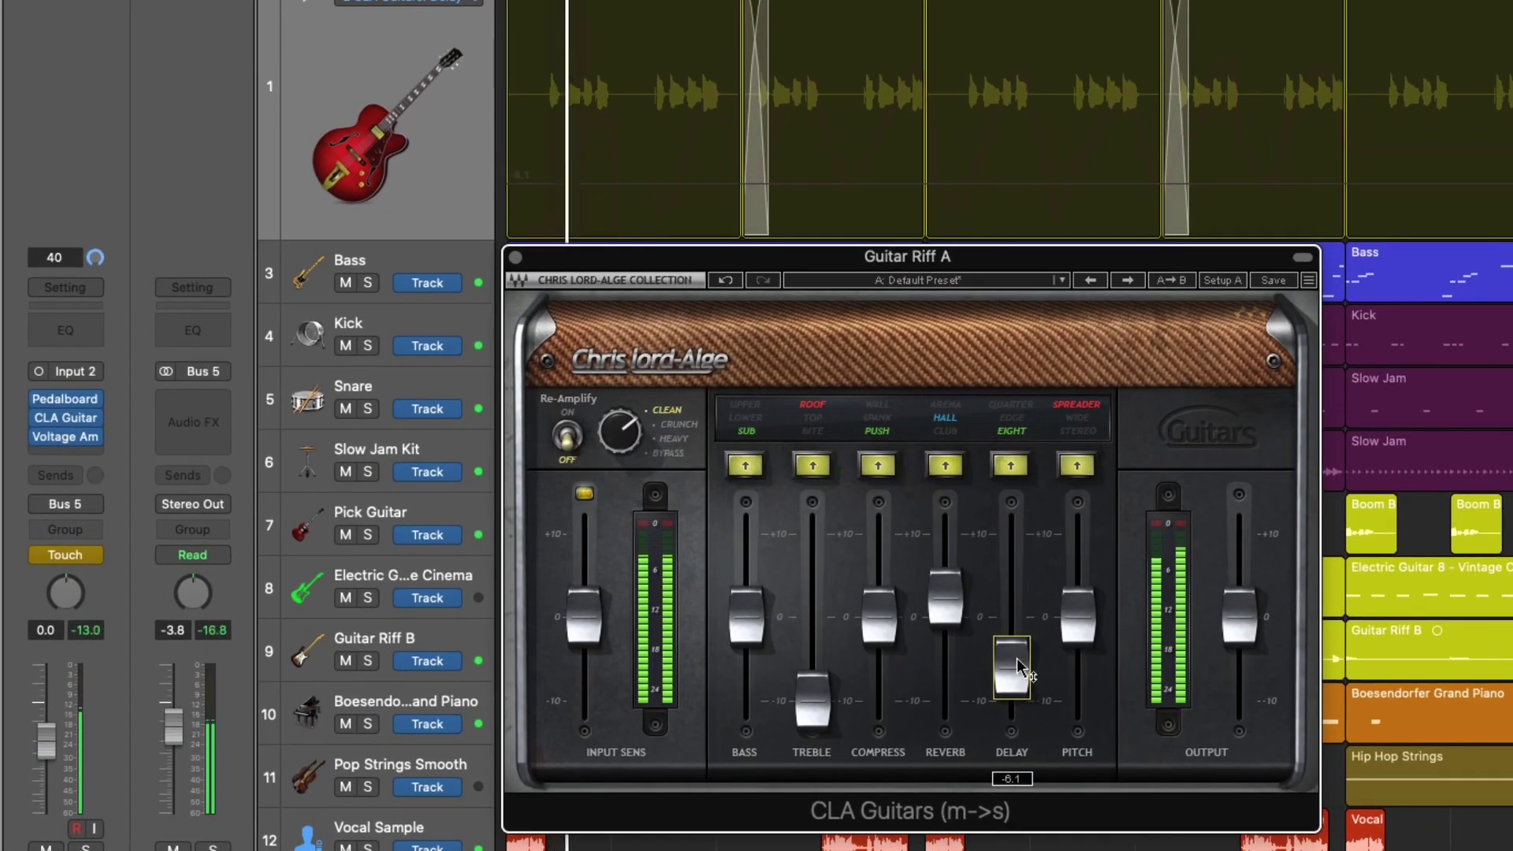
drag(1020, 665, 1023, 611)
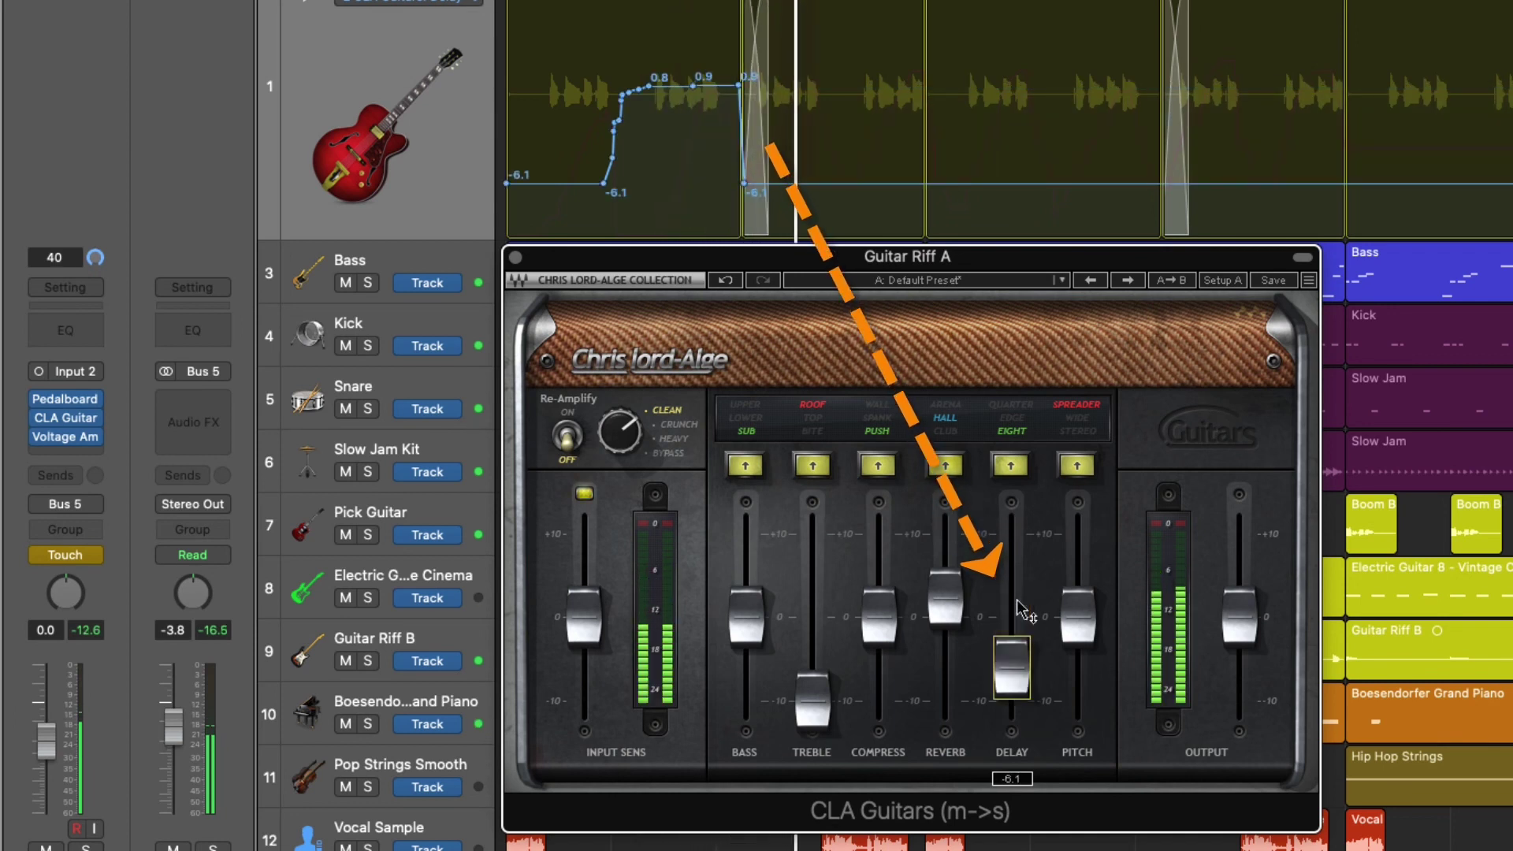
drag(1012, 666, 1012, 585)
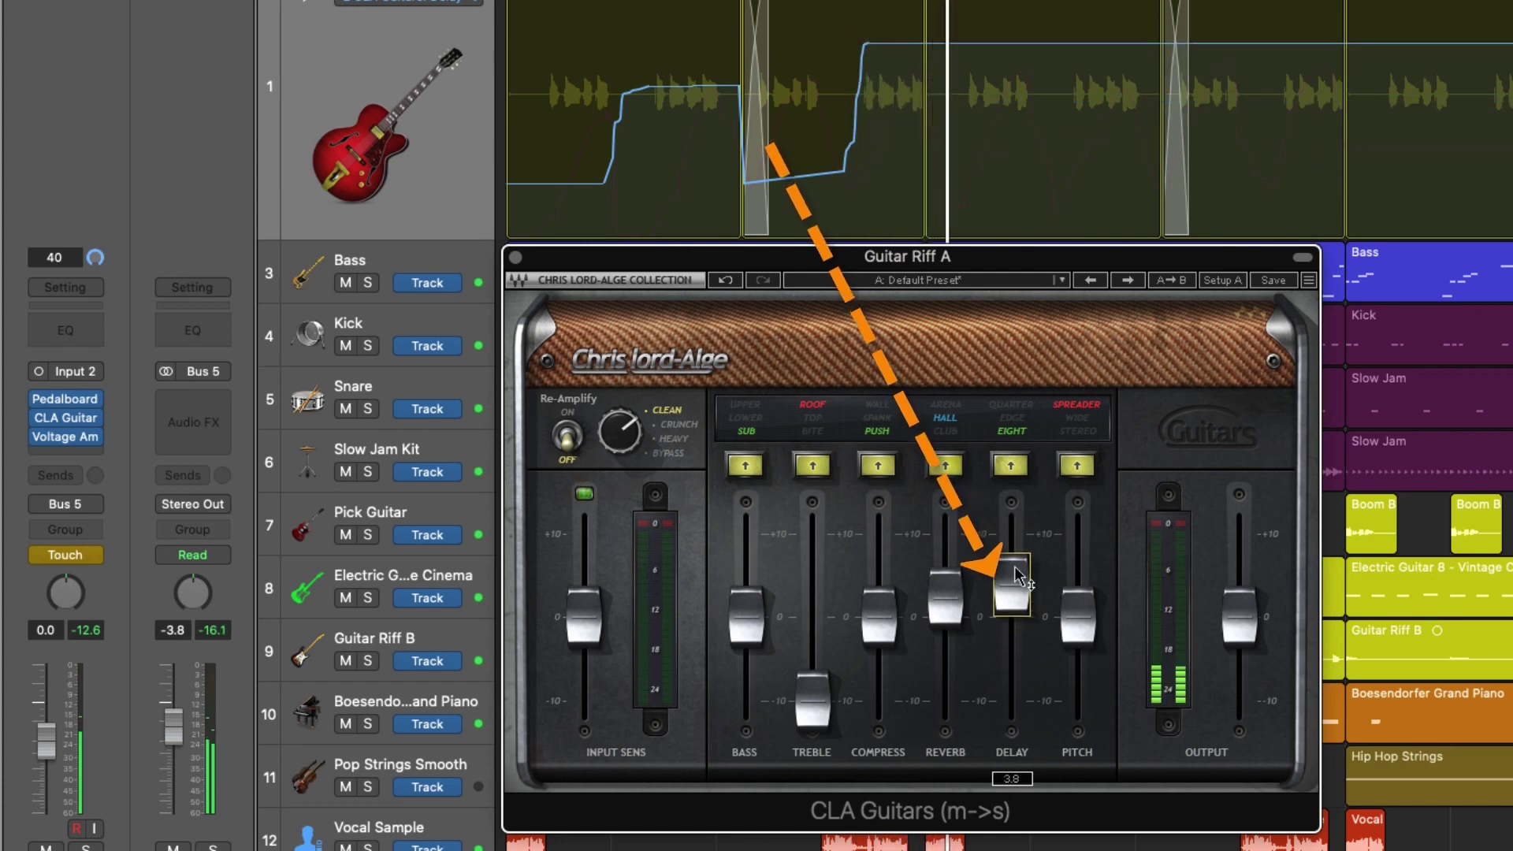
drag(1046, 504, 1040, 520)
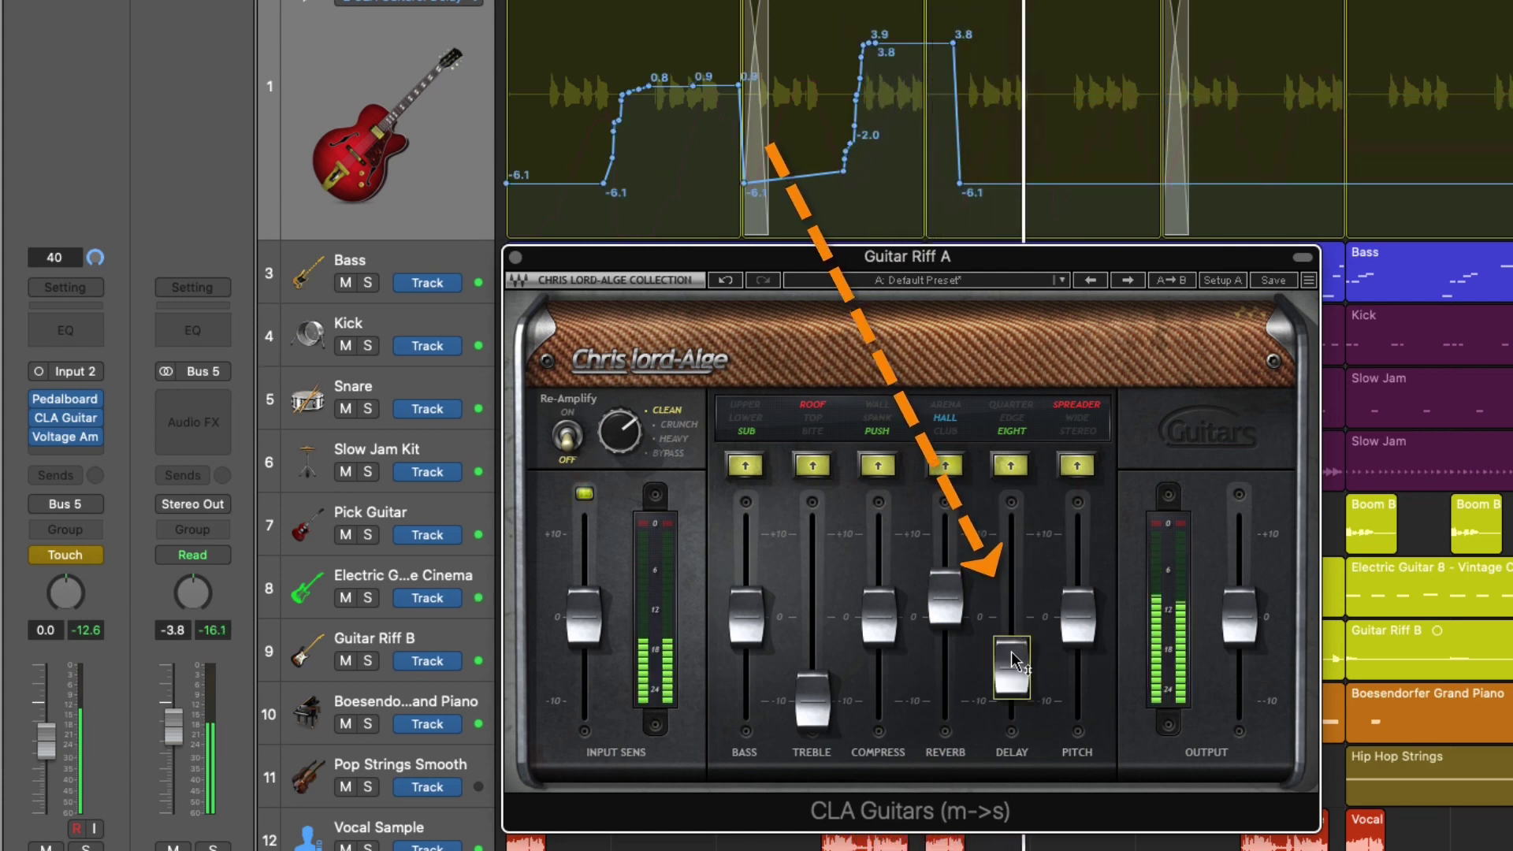
drag(1014, 660, 1014, 584)
drag(1011, 666, 1015, 569)
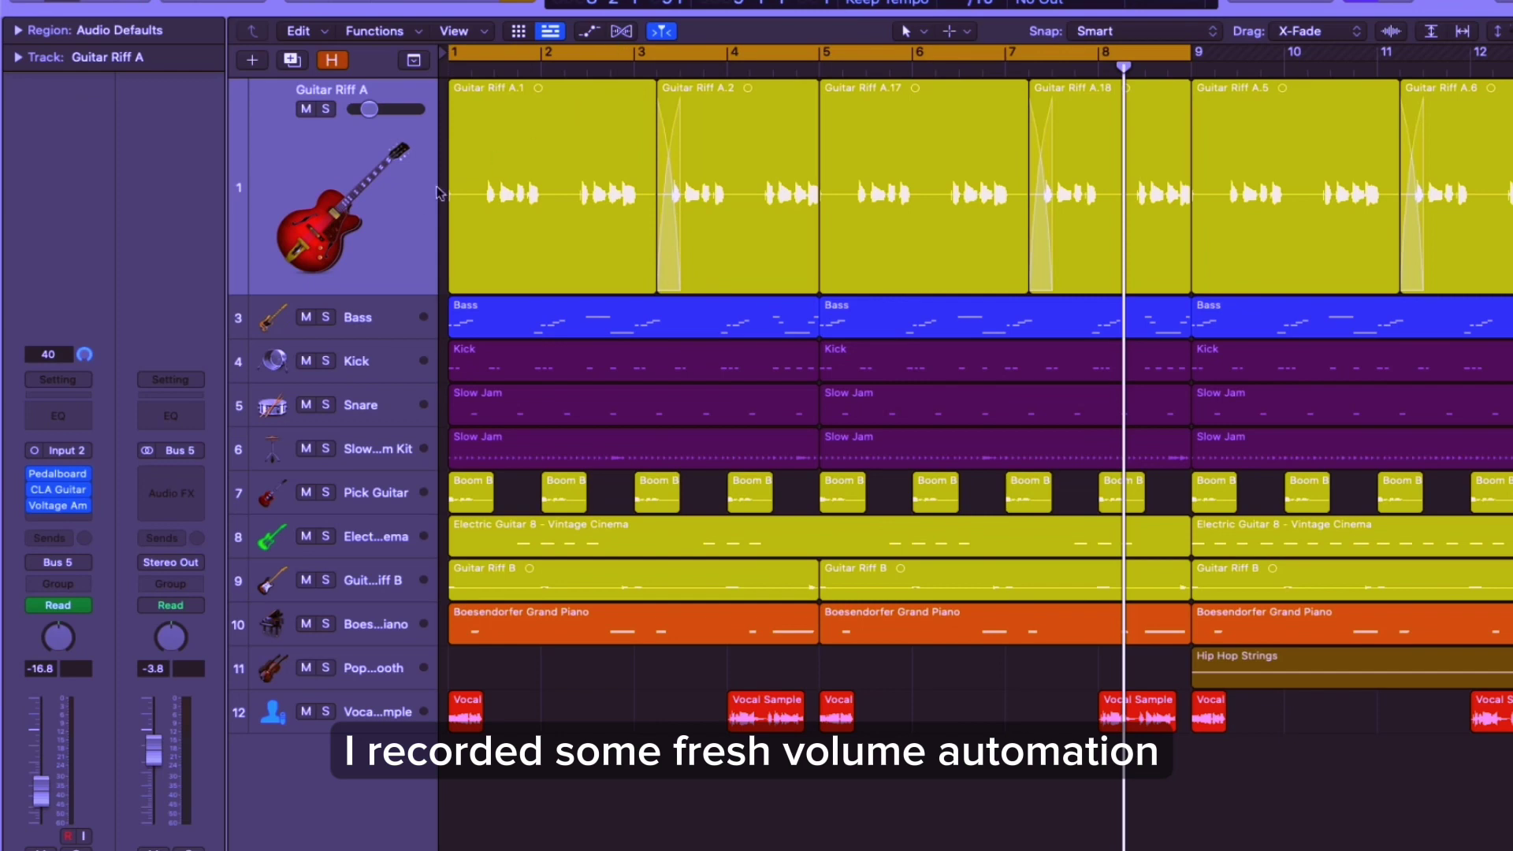
Show the track automation and expand all of Guitar Riff A's automation lanes.
key(a)
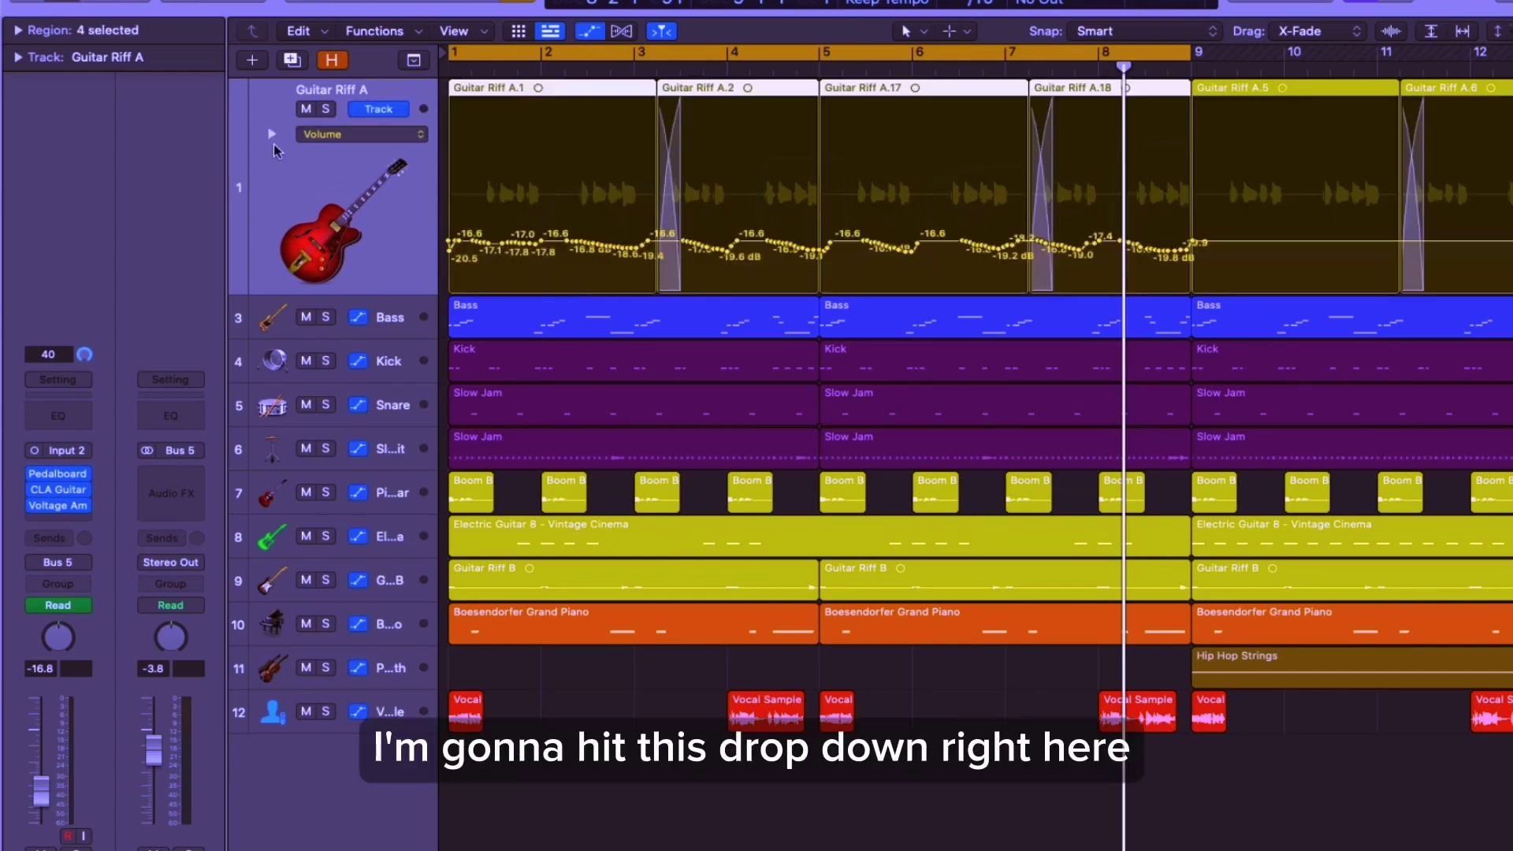
click(271, 134)
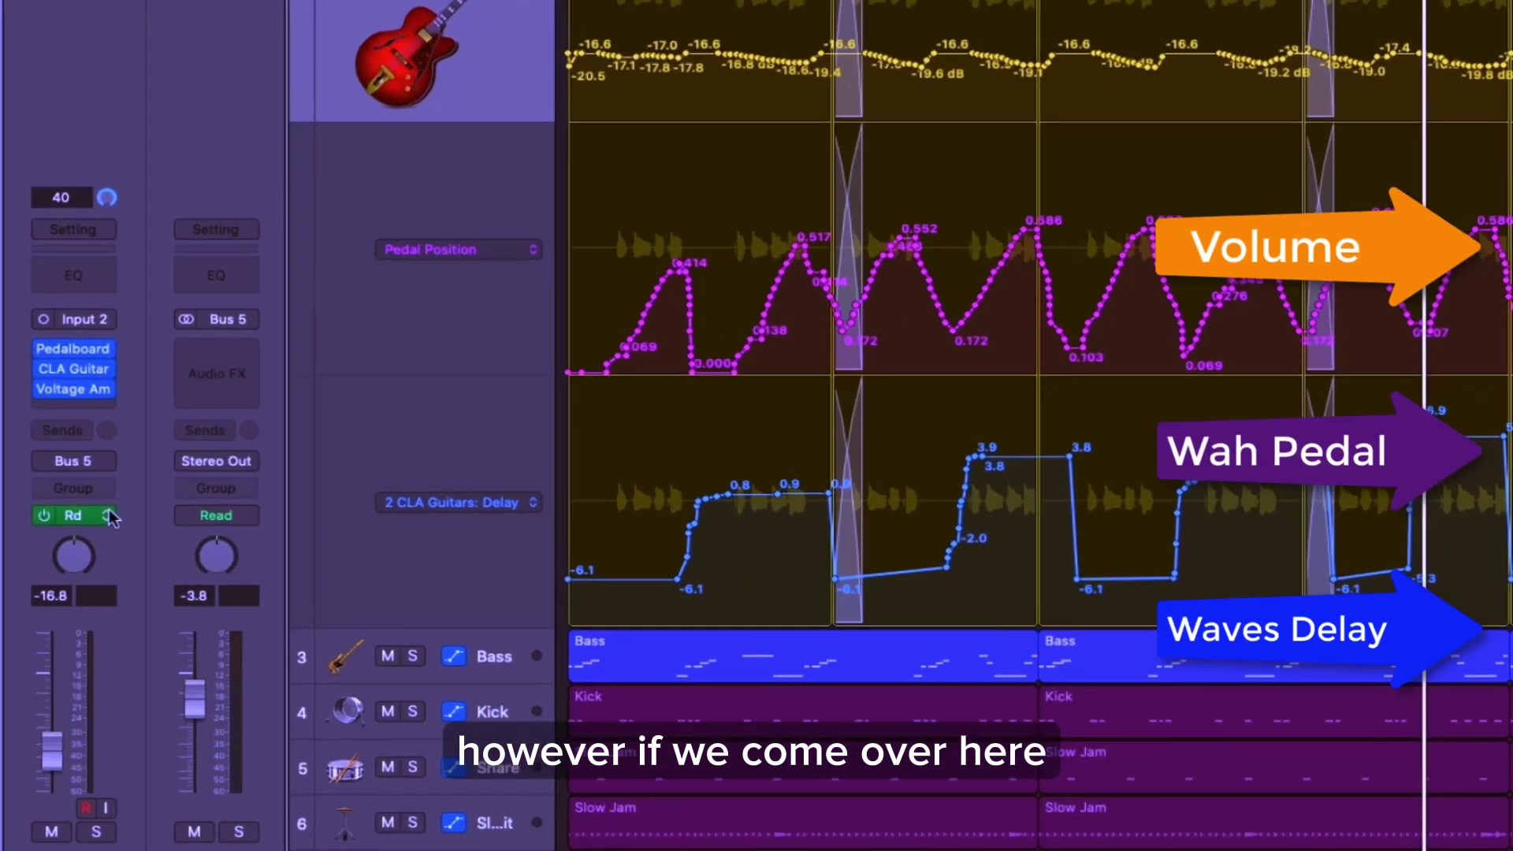
Set Guitar Riff A to Touch with Trim enabled and raise its existing volume automation by 2 dB during playback.
click(83, 604)
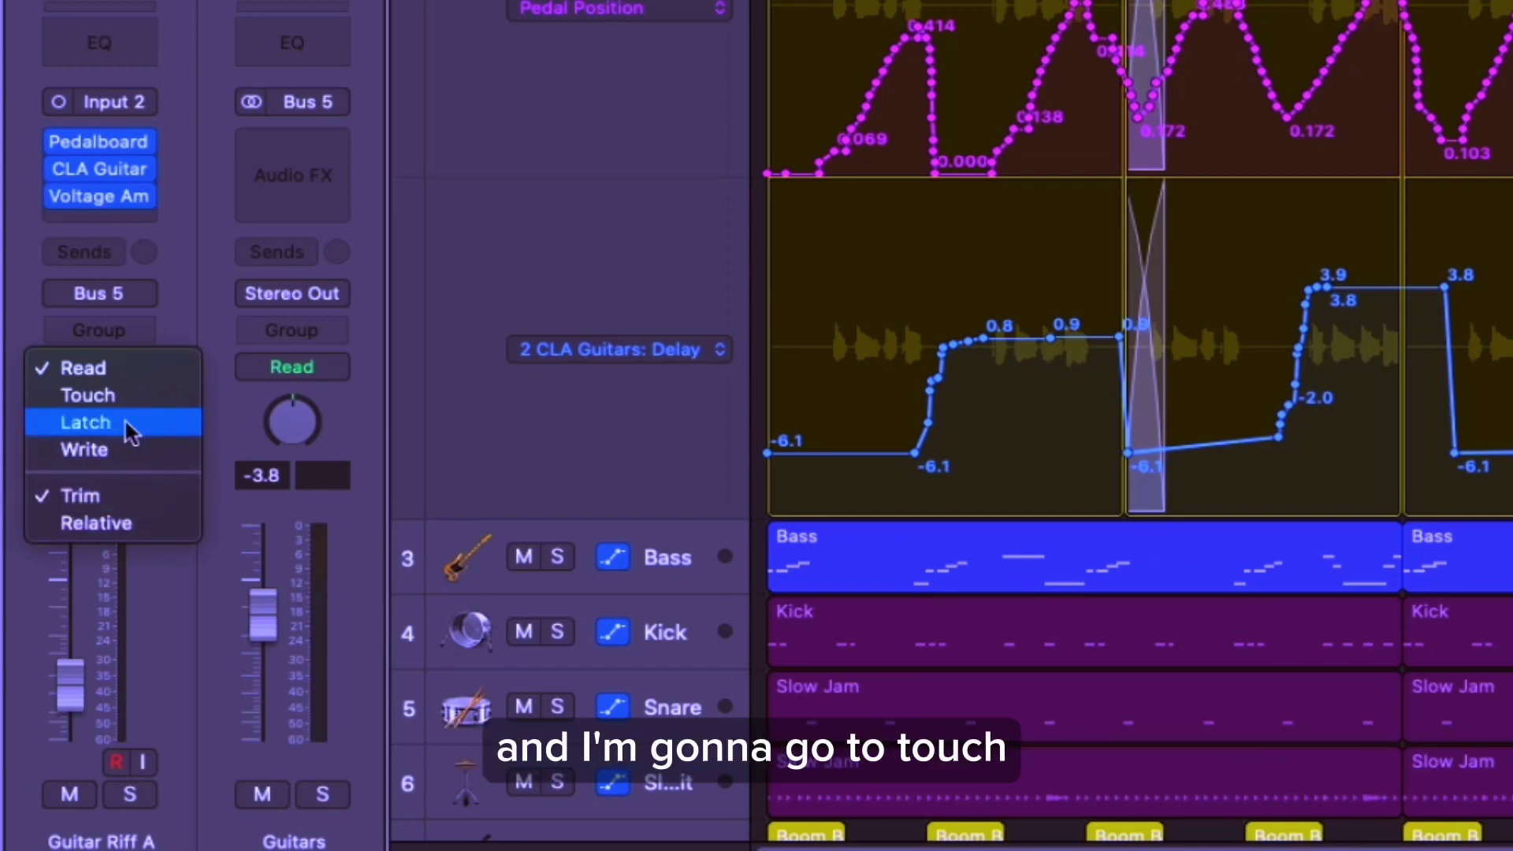
click(79, 395)
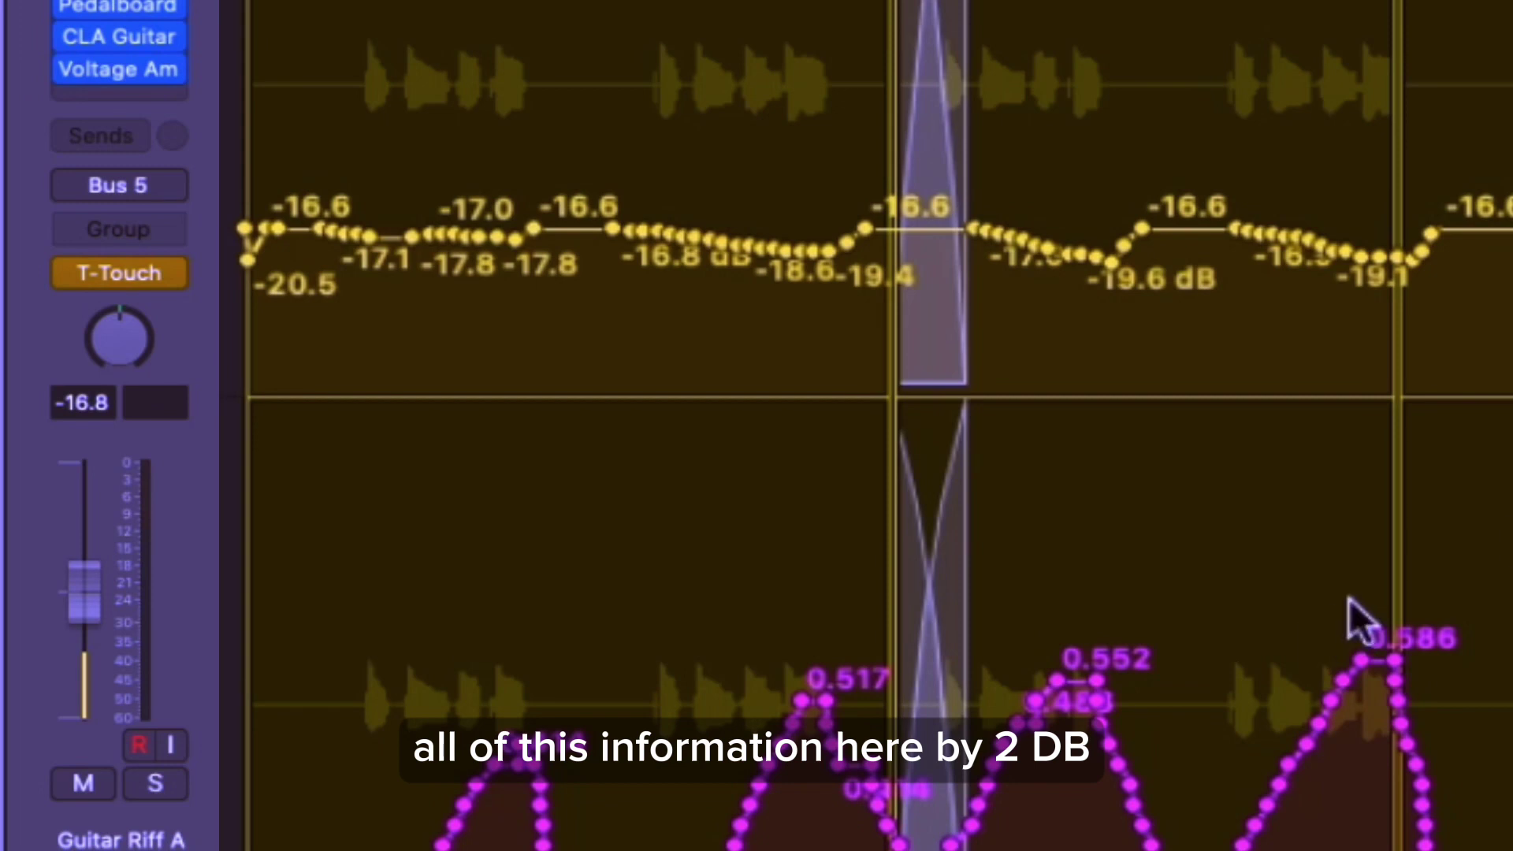
key(space)
drag(79, 602, 78, 571)
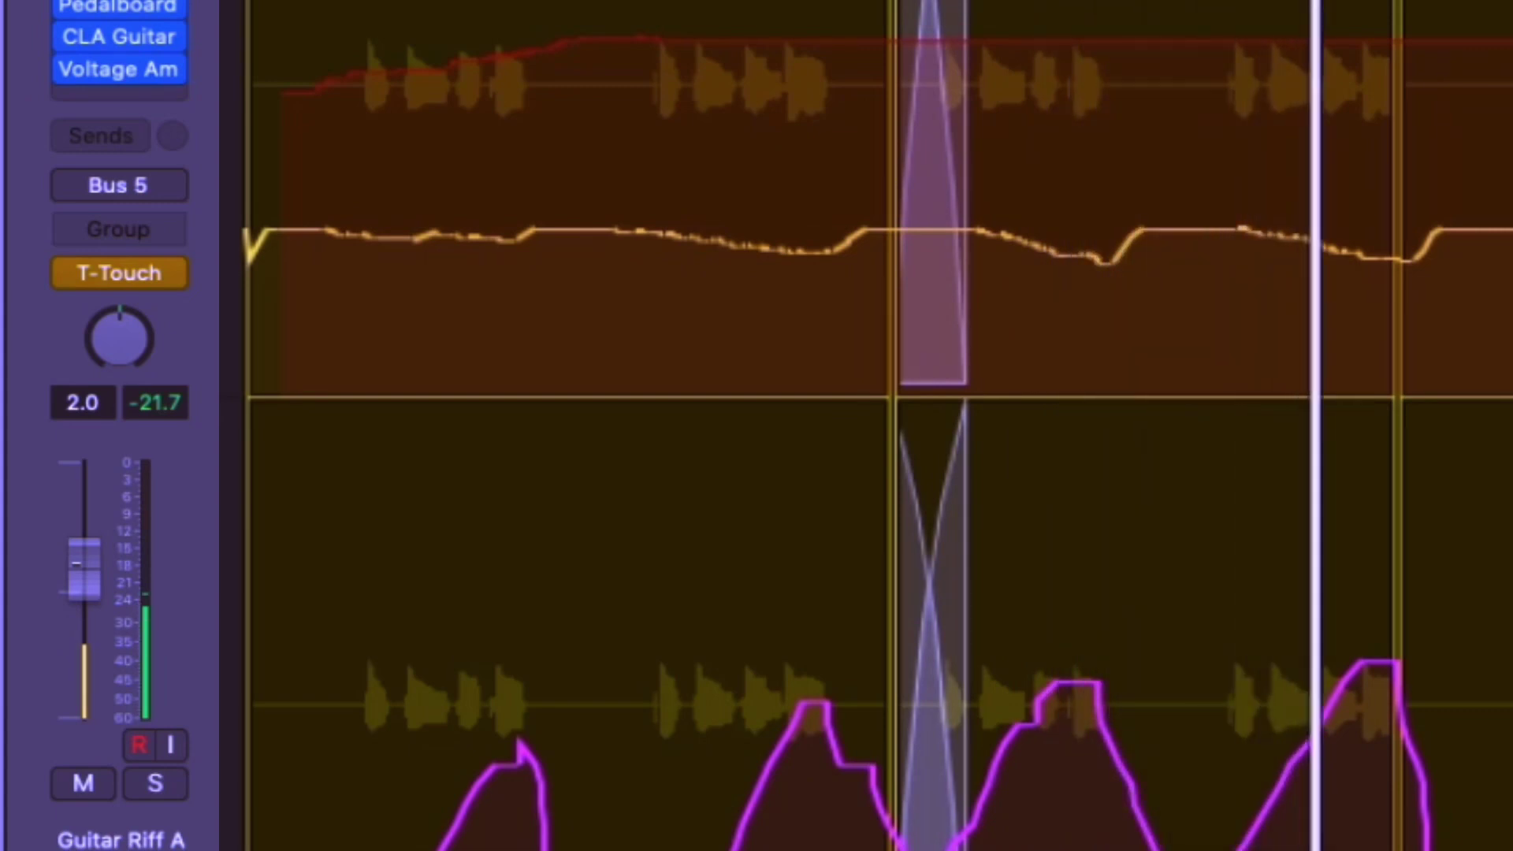
key(space)
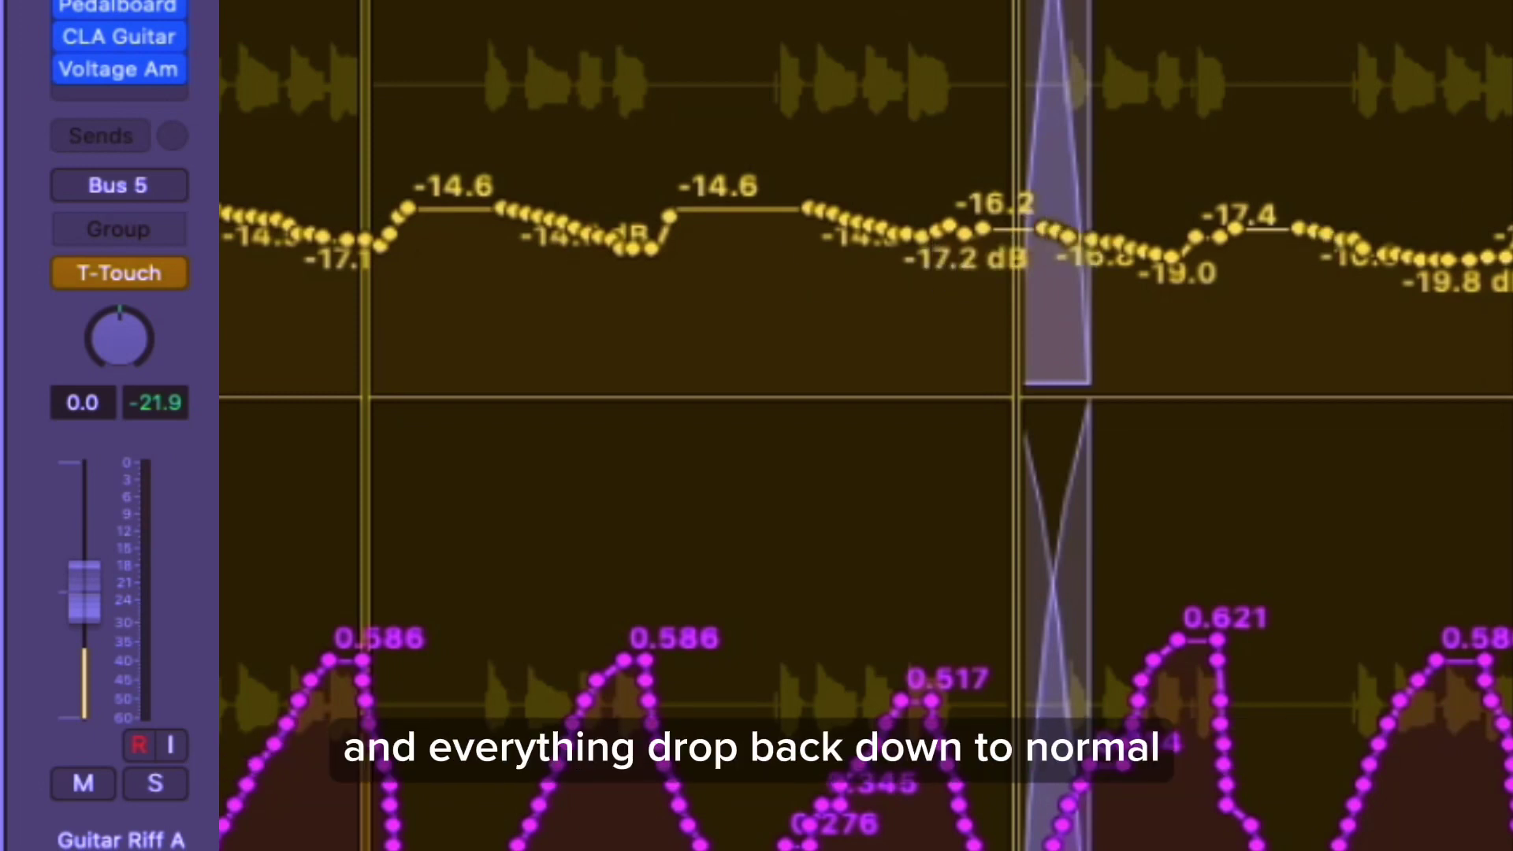
Switch Guitar Riff A from Trim to Relative and record a gradual volume offset down to about -4.6 dB during playback.
click(142, 272)
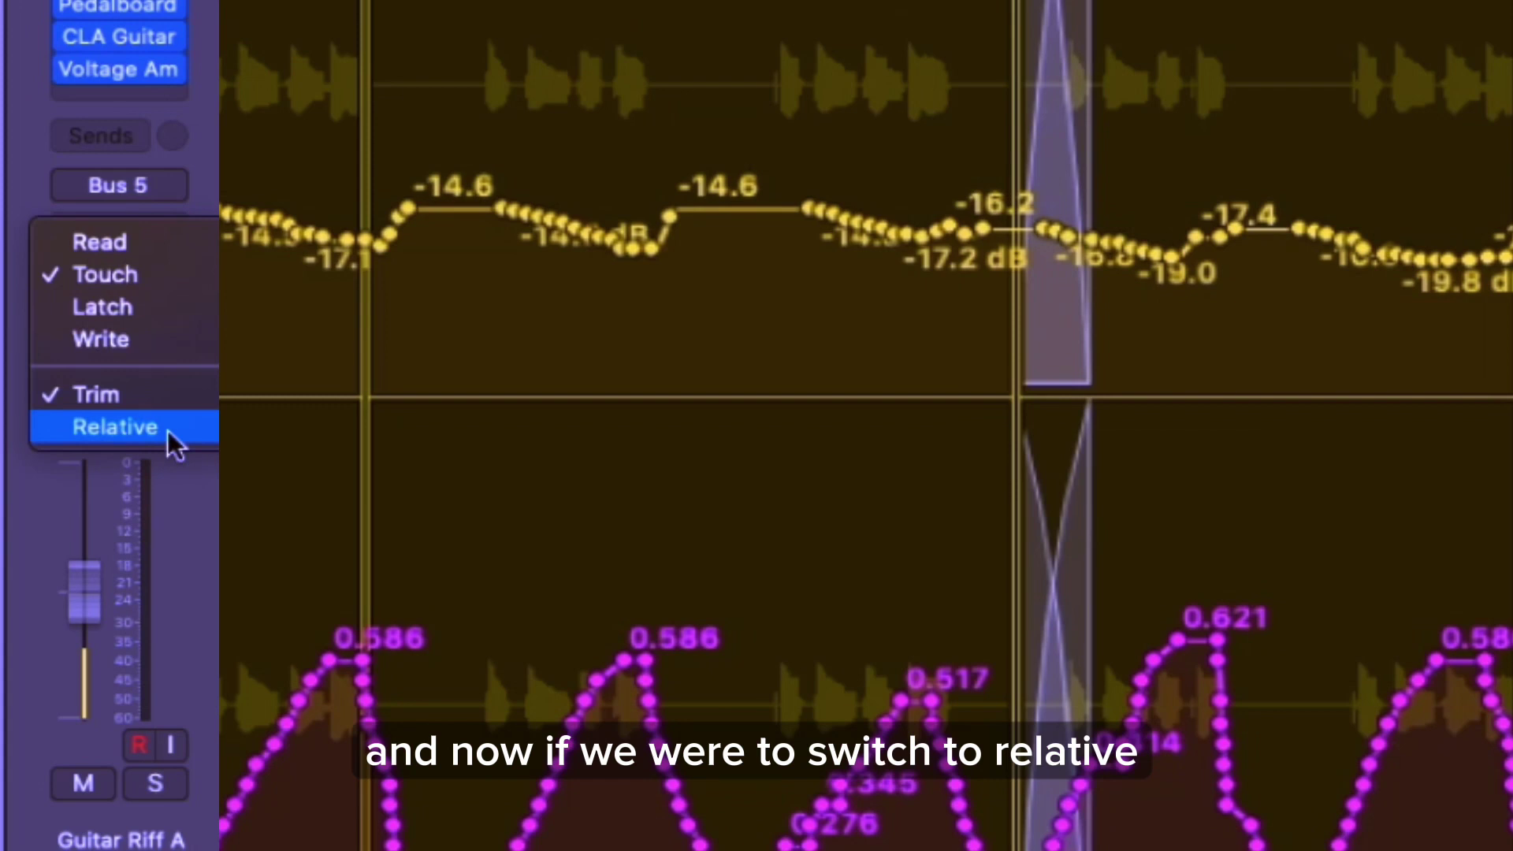
click(168, 431)
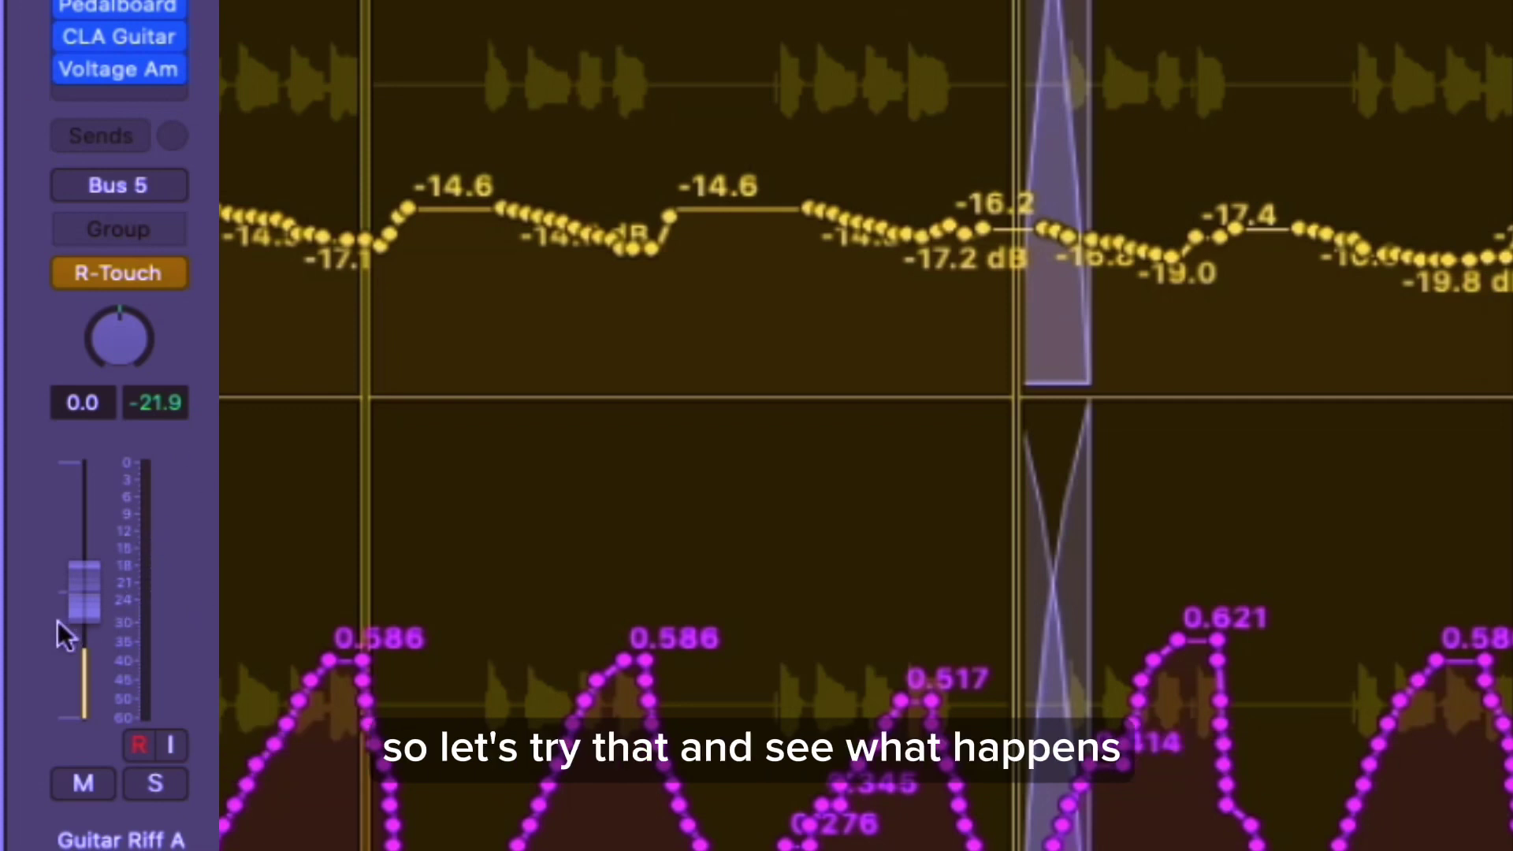
key(space)
drag(82, 594, 82, 643)
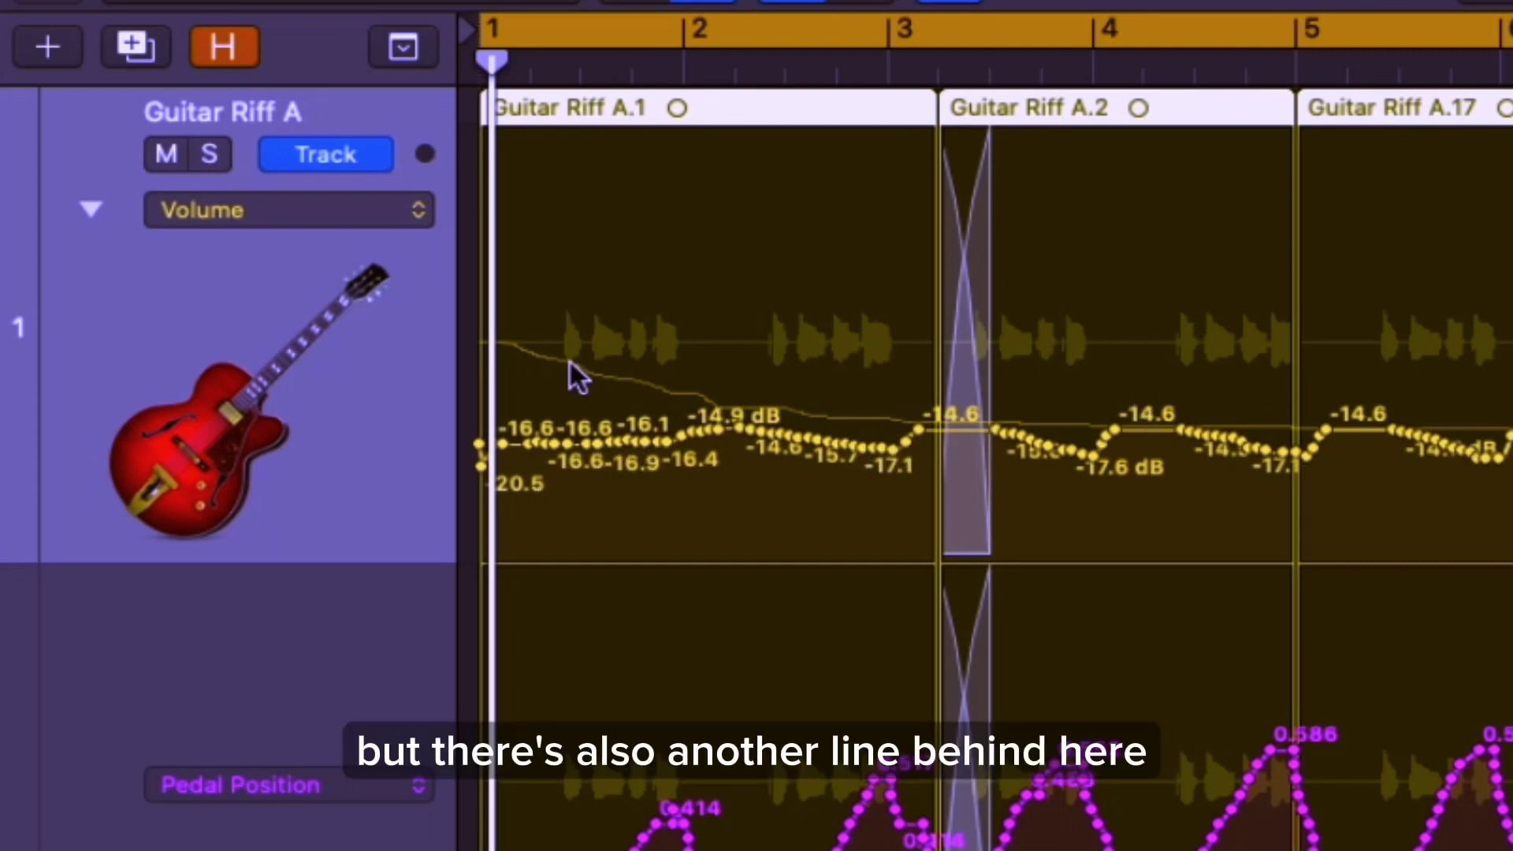
Display the relative ± Volume automation in Guitar Riff A's main automation lane.
click(416, 209)
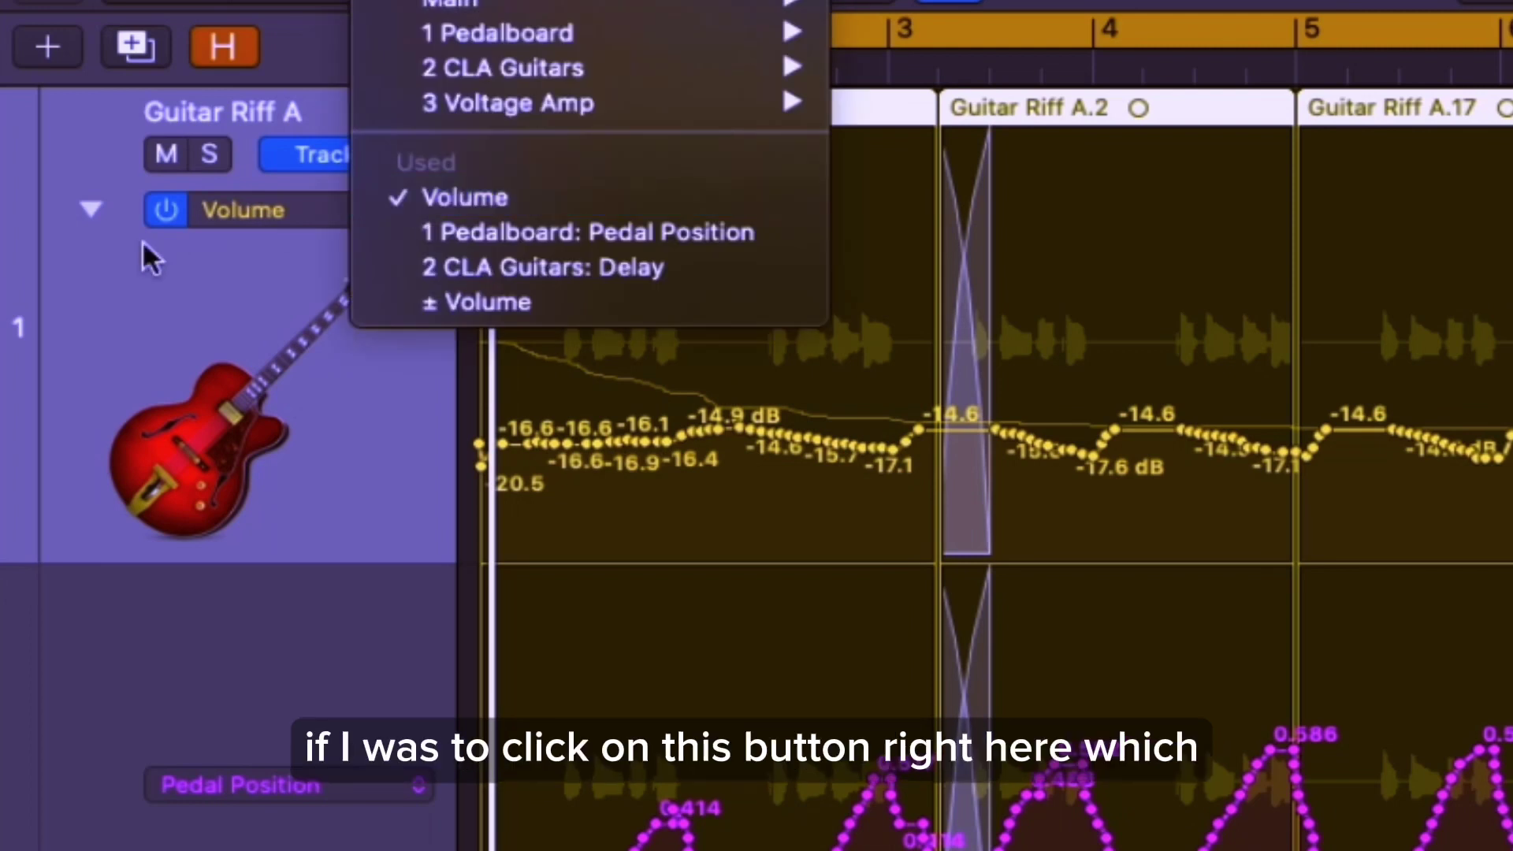
click(205, 278)
click(419, 211)
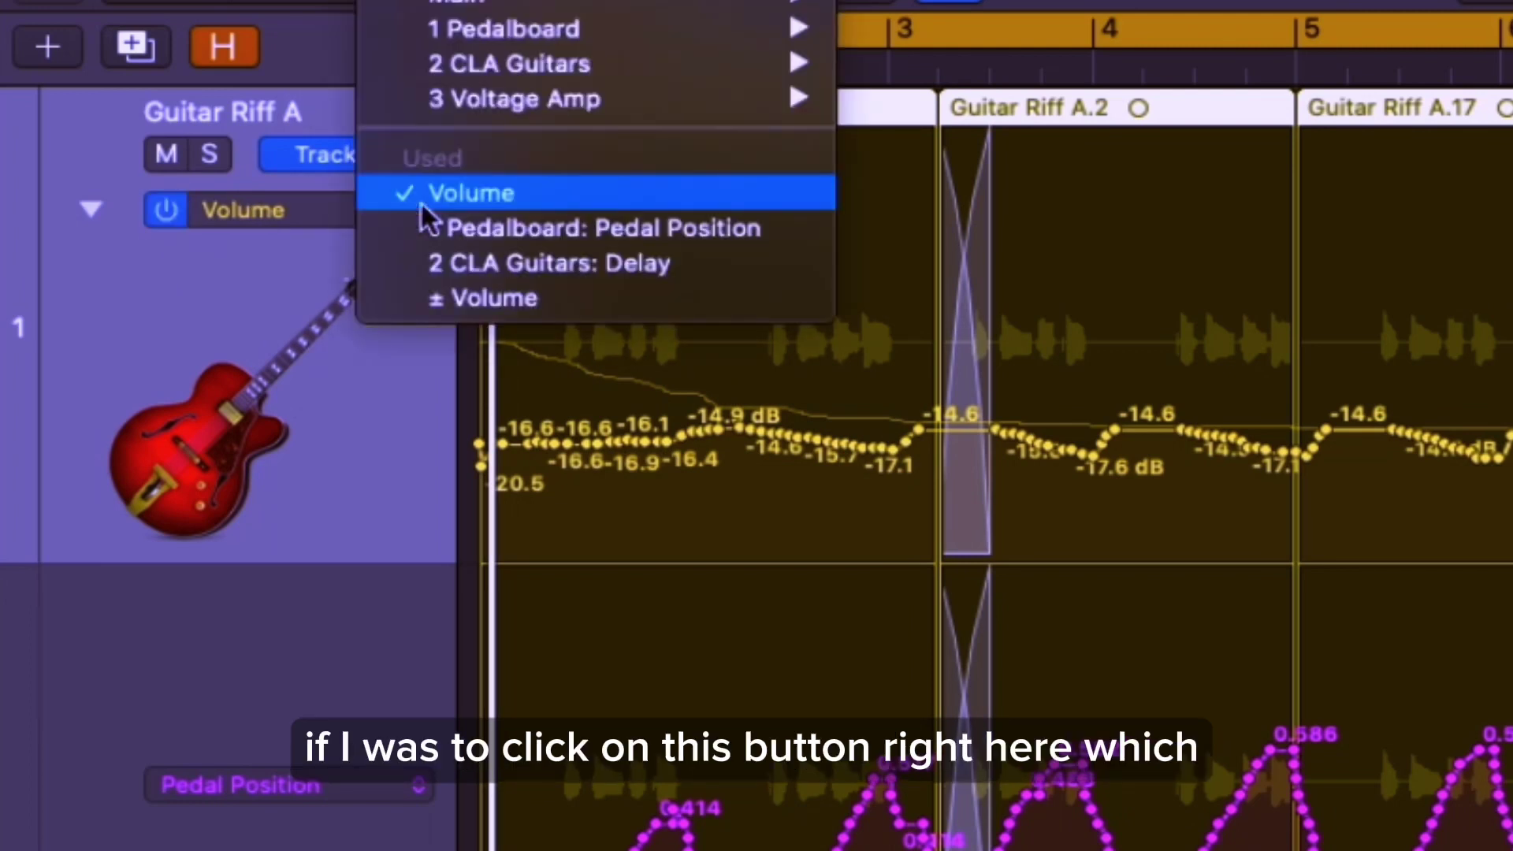
click(482, 299)
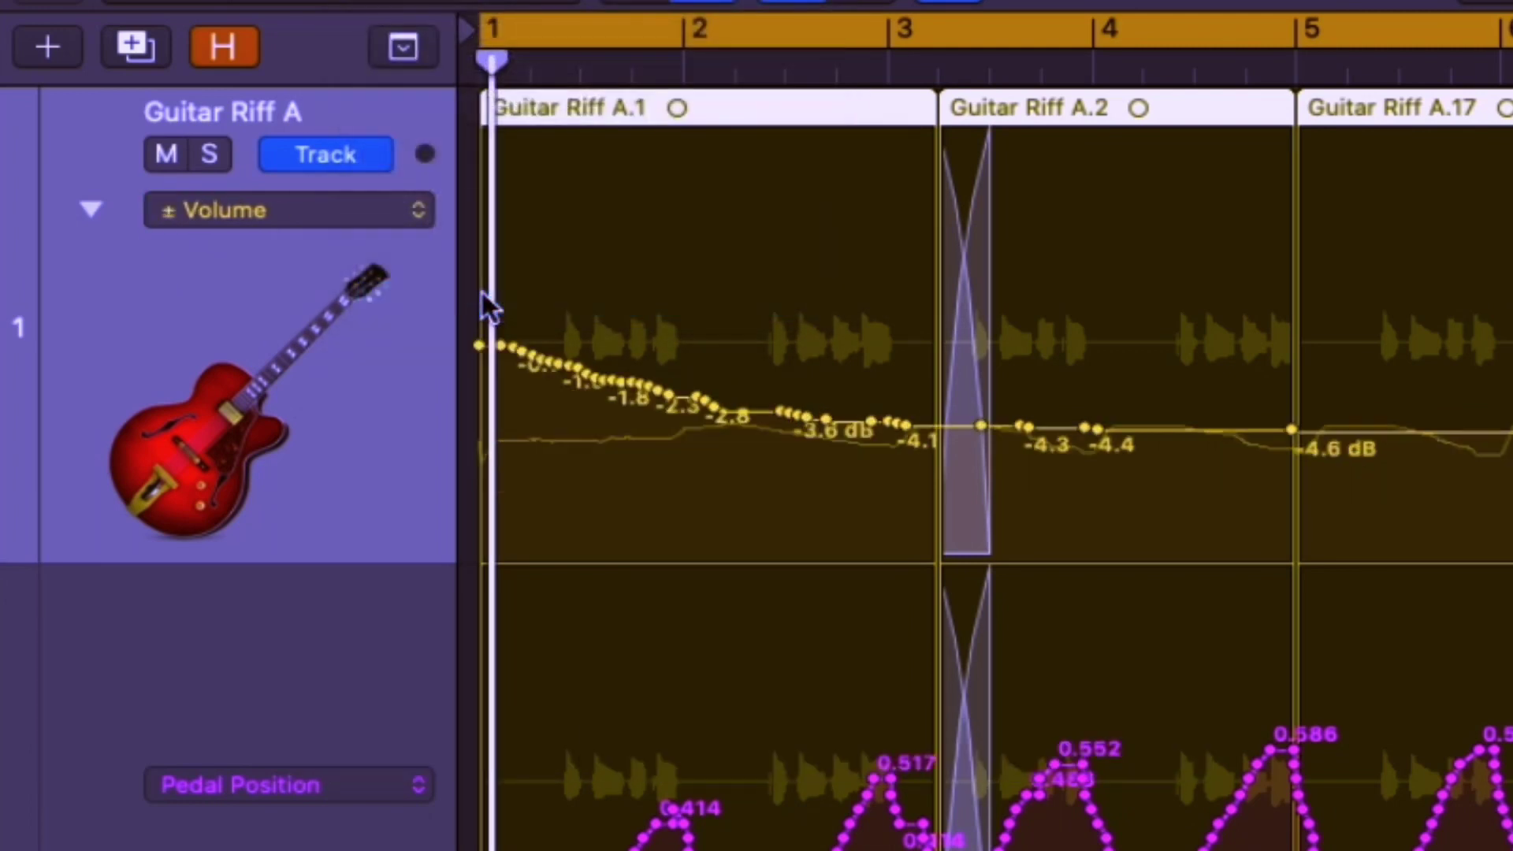